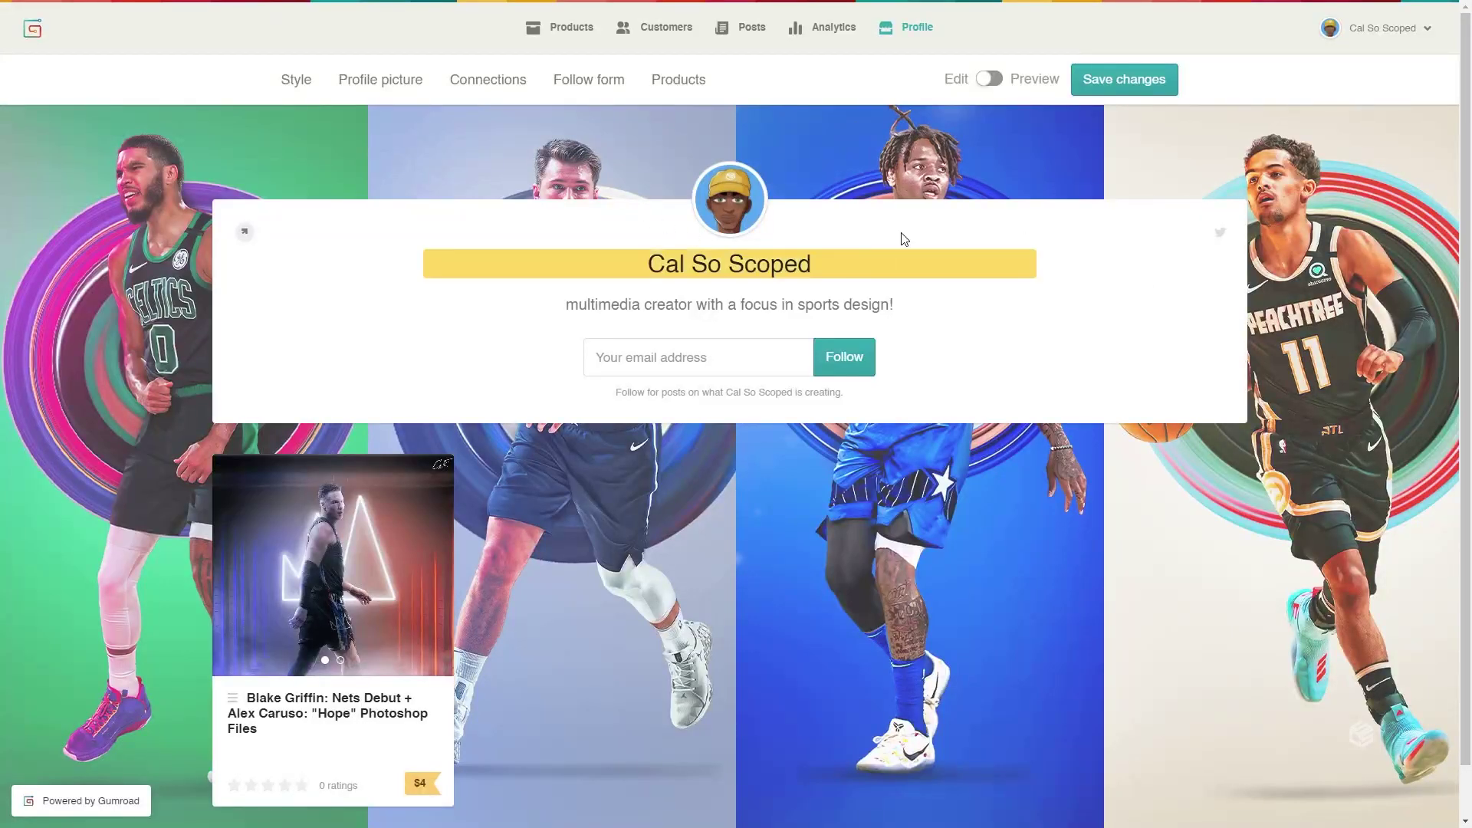
# - Flip through the $4 'Hope' product's preview images in the lightbox and scroll to its description
pyautogui.moveTo(411, 591)
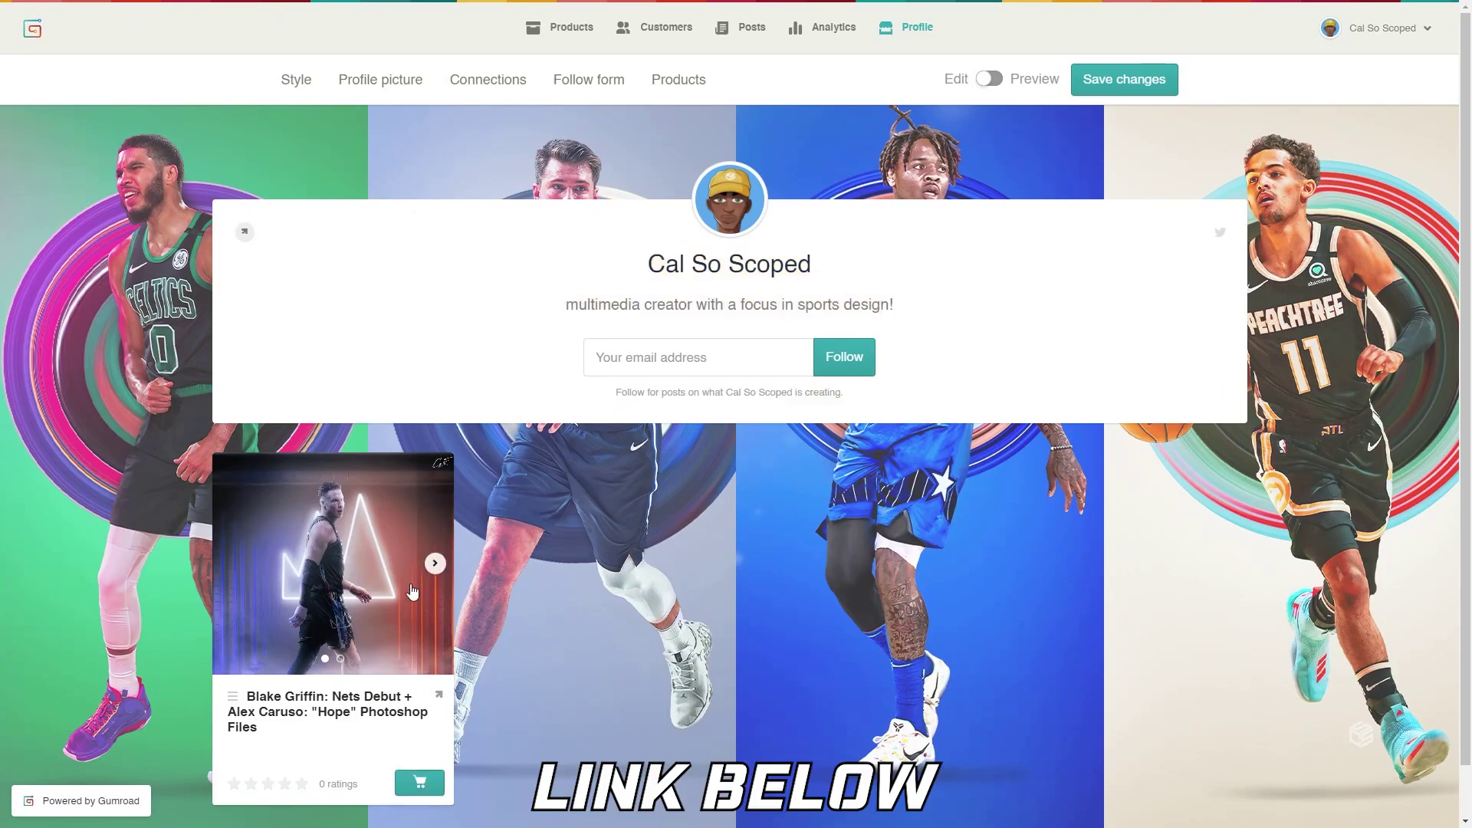
pyautogui.click(350, 578)
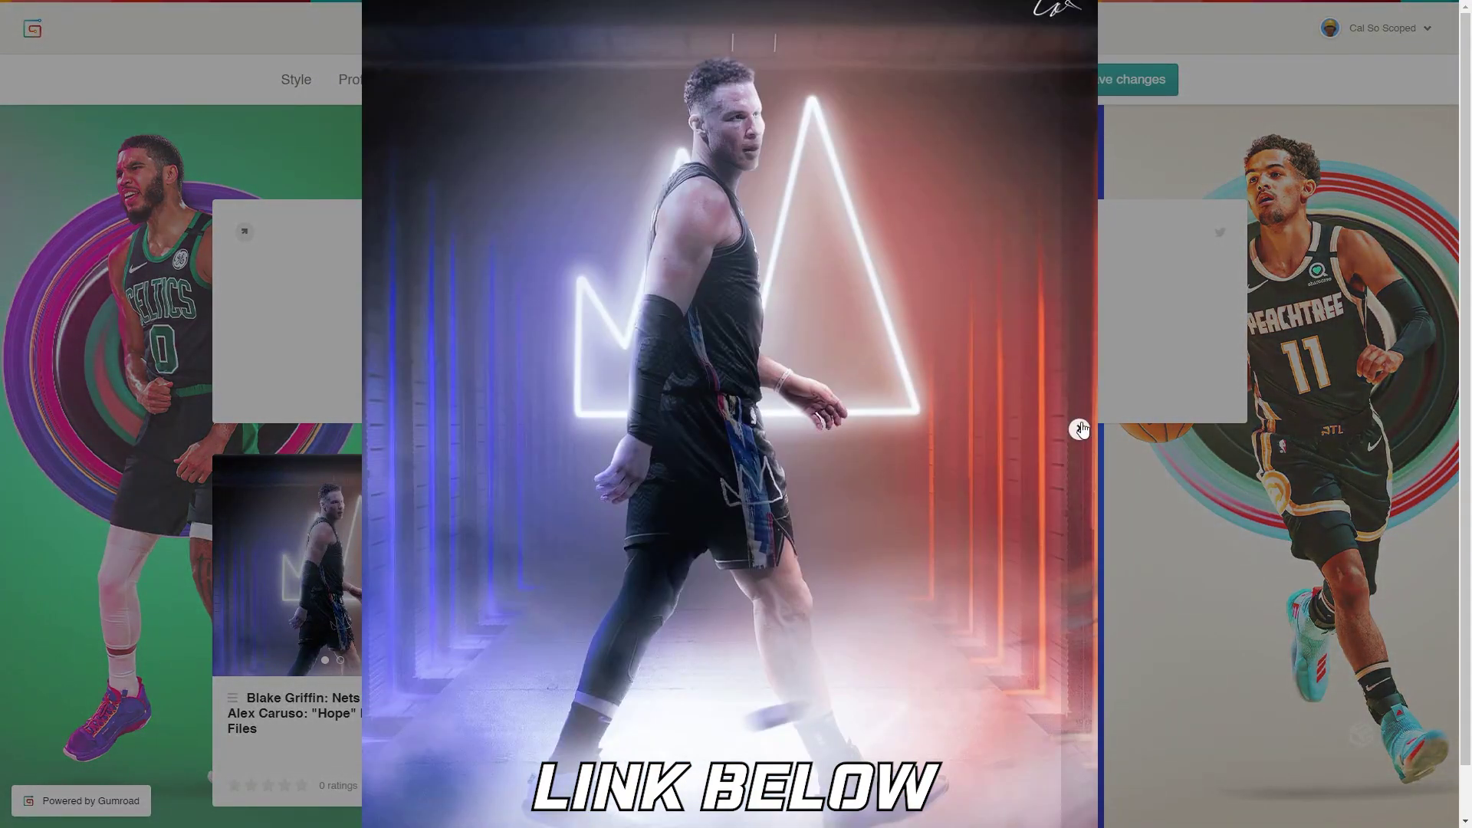
pyautogui.click(1072, 427)
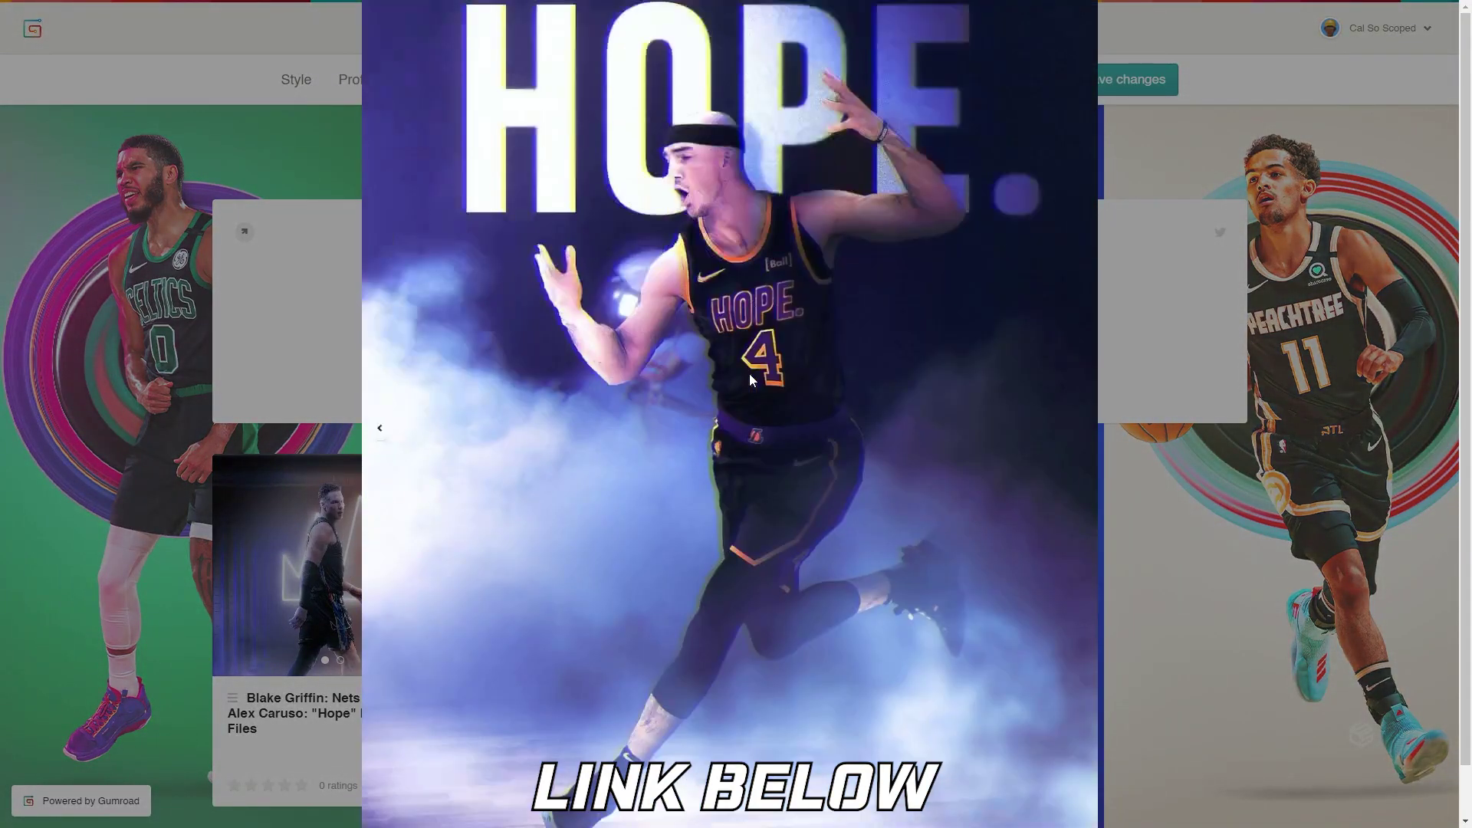
pyautogui.scroll(-5, 748, 374)
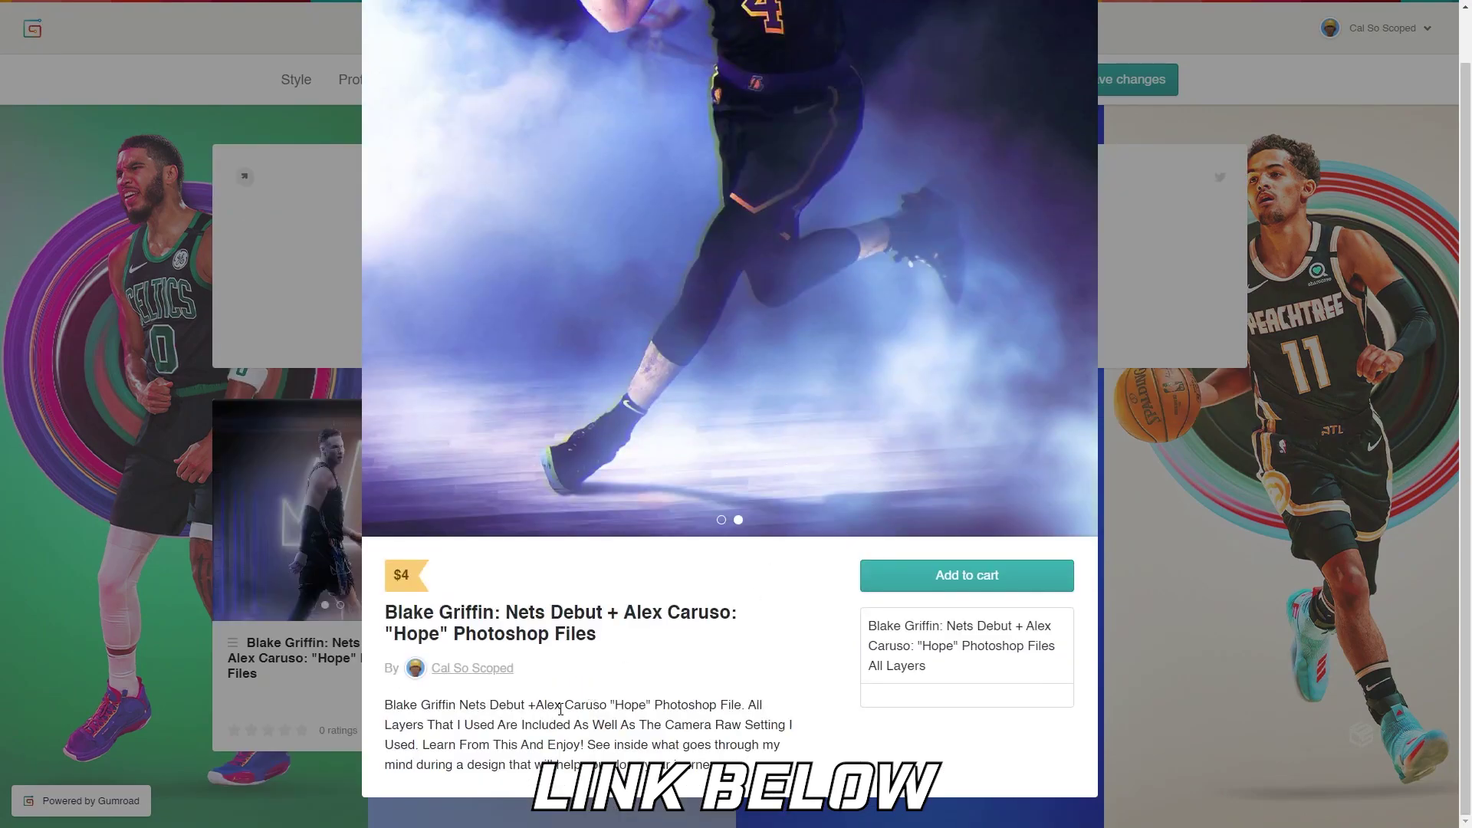
pyautogui.scroll(5, 673, 532)
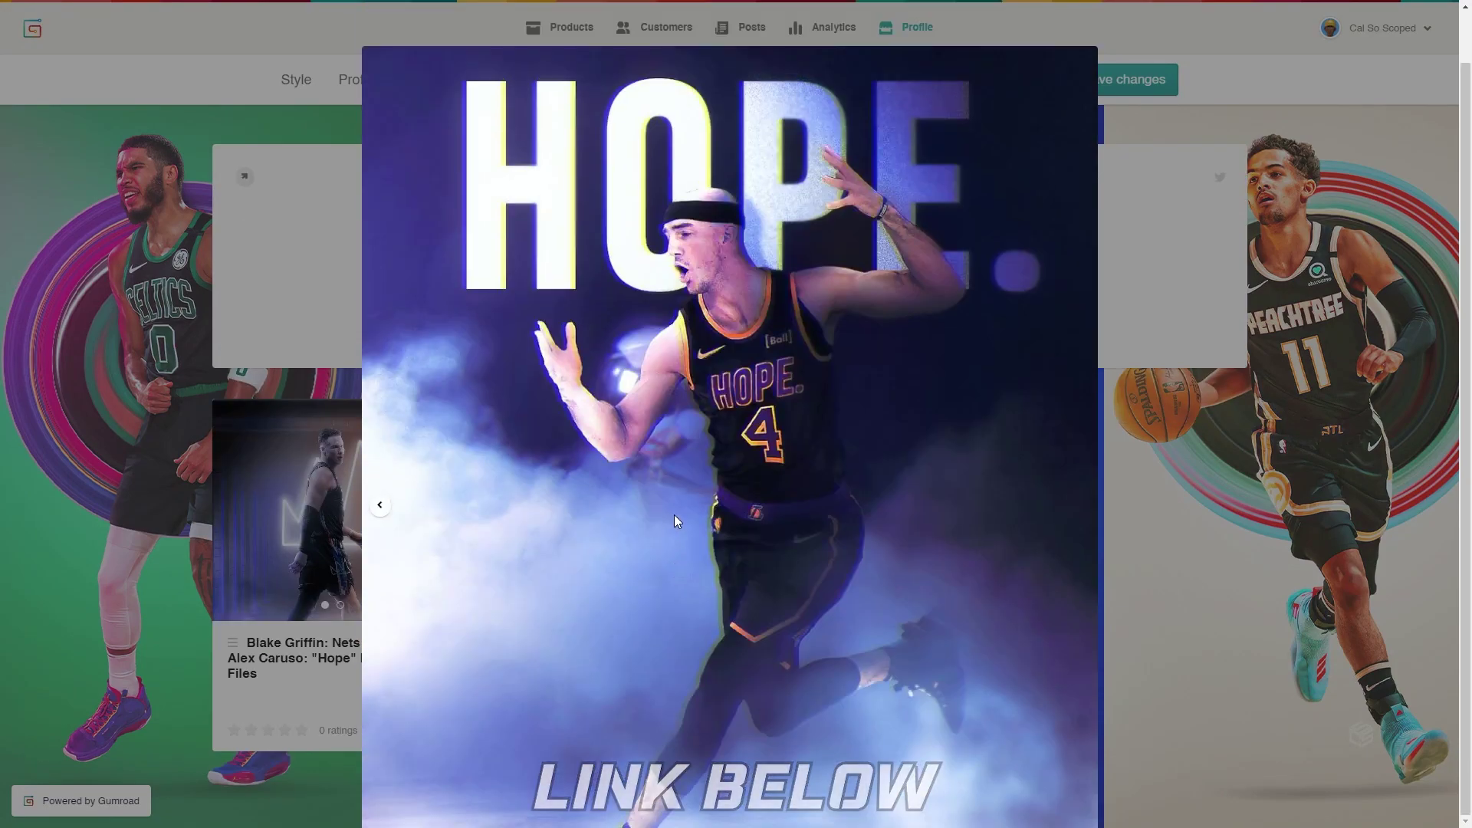
pyautogui.click(382, 502)
pyautogui.scroll(-5, 512, 497)
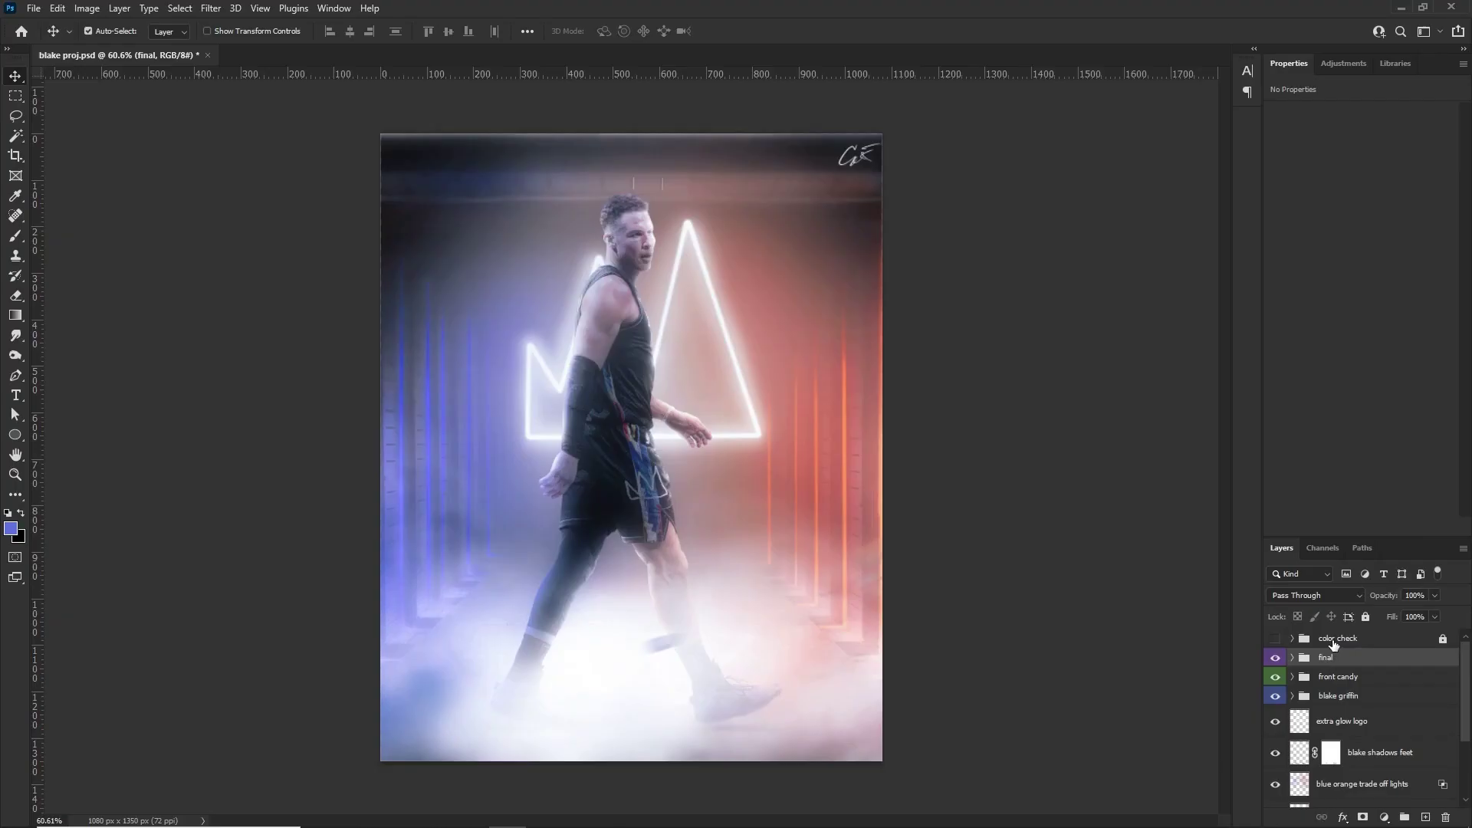
# - Select the final layer group after checking Layer 16 inside it
pyautogui.click(1338, 638)
pyautogui.click(1302, 657)
pyautogui.click(1292, 658)
pyautogui.click(1373, 686)
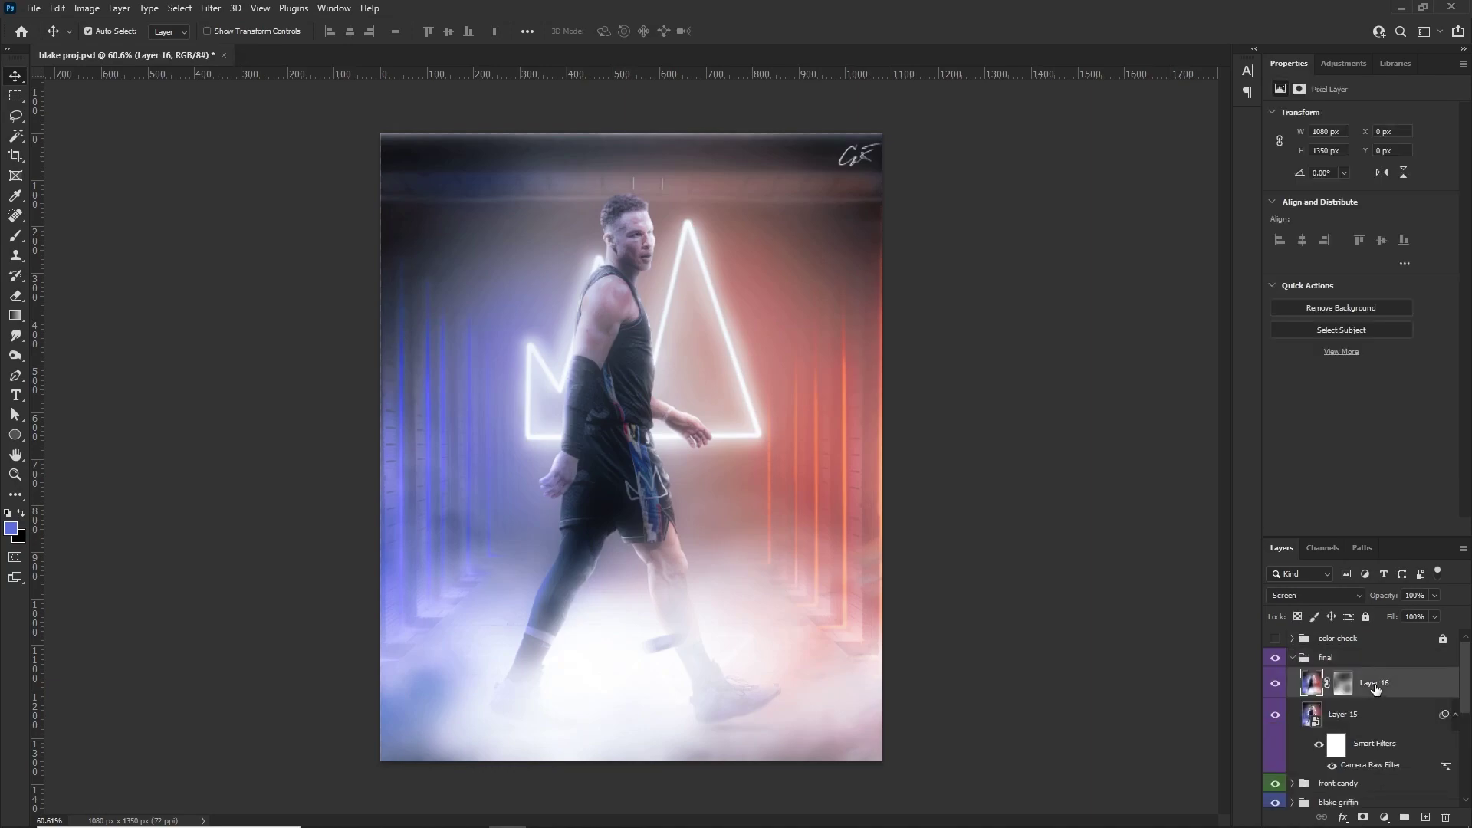
pyautogui.click(1344, 664)
pyautogui.click(1293, 658)
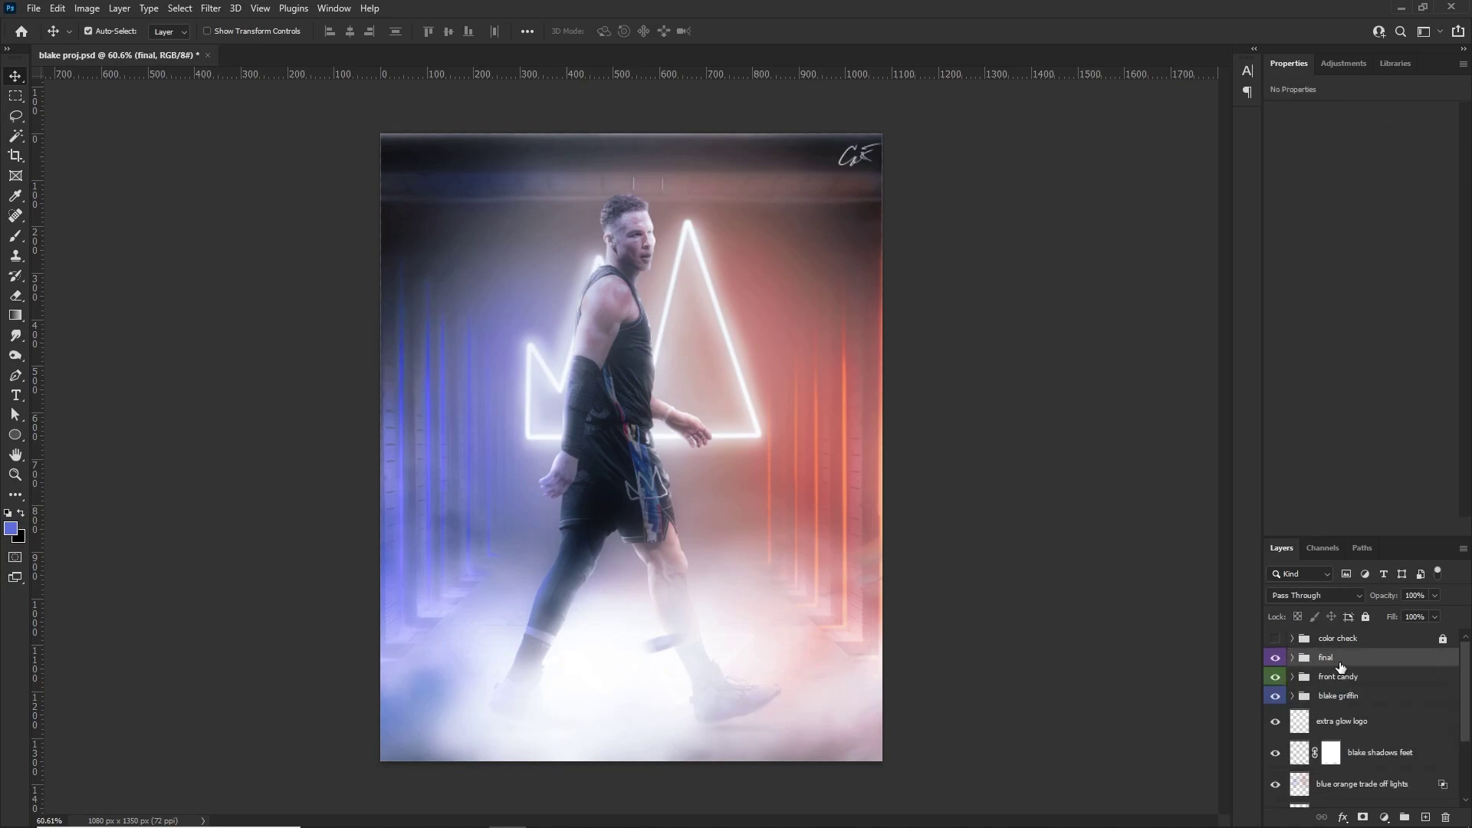
# - Stamp all visible layers into Layer 17 and convert it to a smart object
pyautogui.hotkey('ctrl', 'shift', 'alt', 'e')
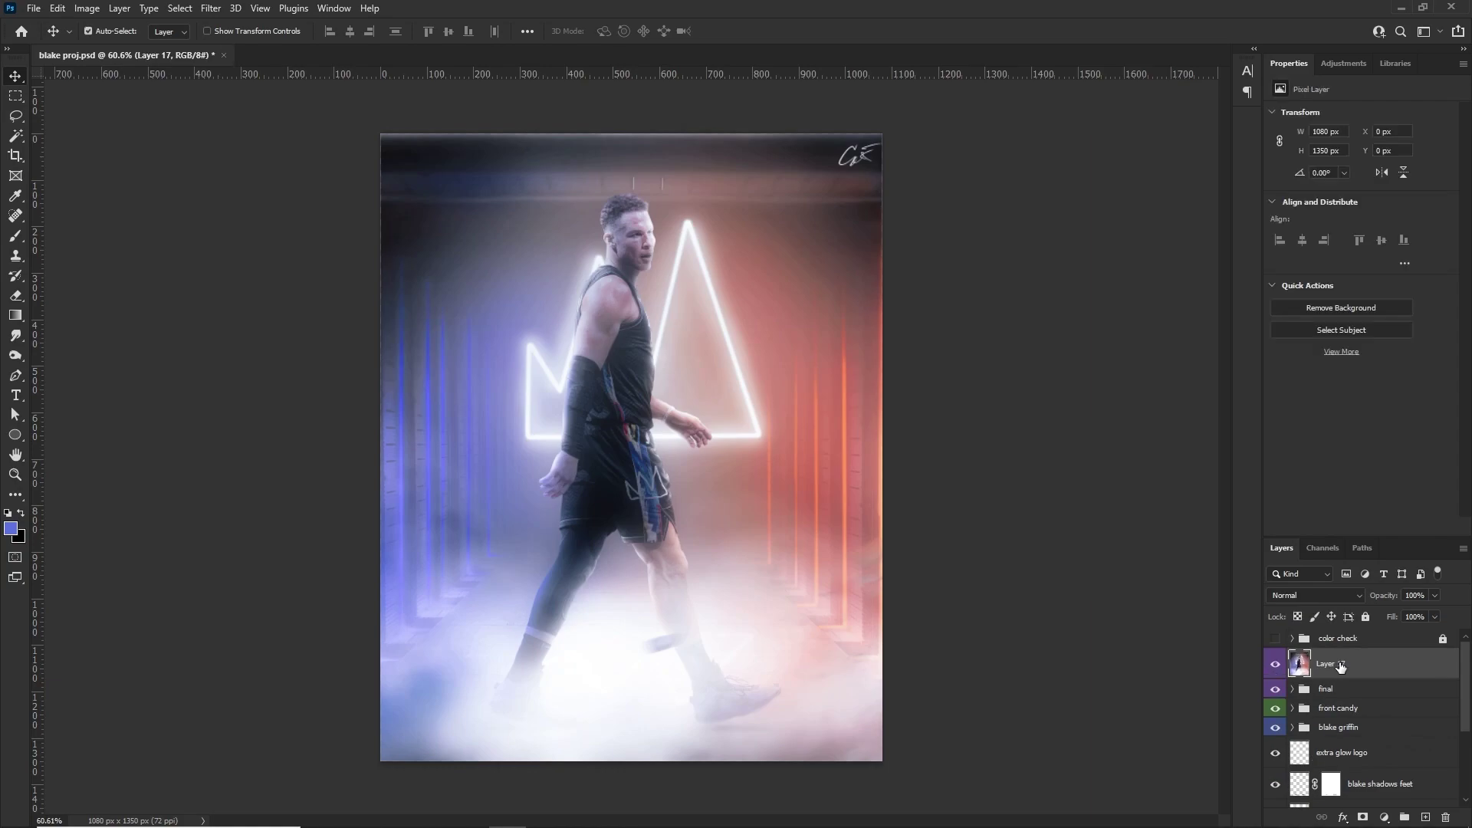
pyautogui.scroll(2, 545, 273)
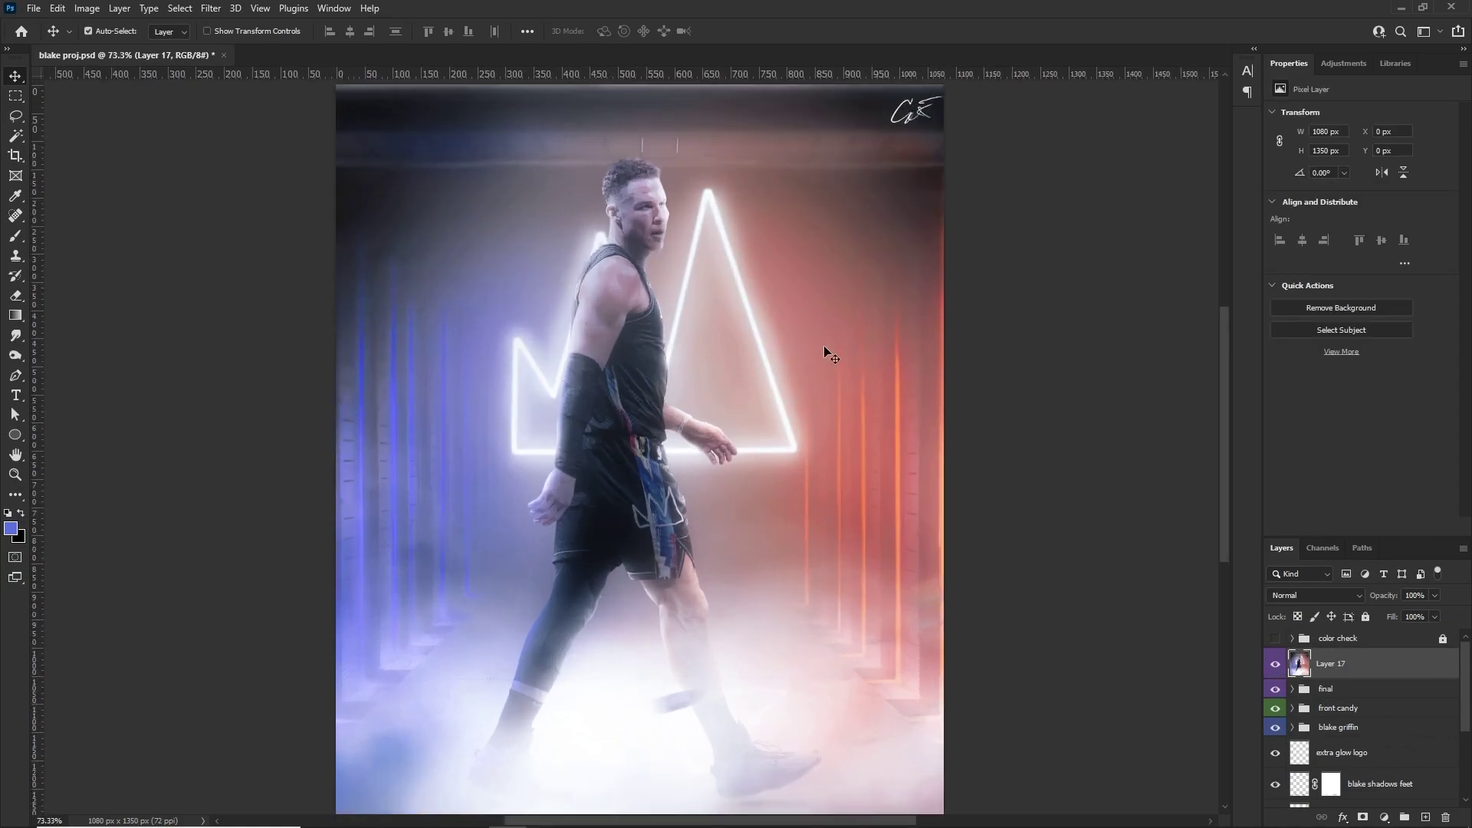
pyautogui.rightClick(1342, 666)
pyautogui.click(1333, 227)
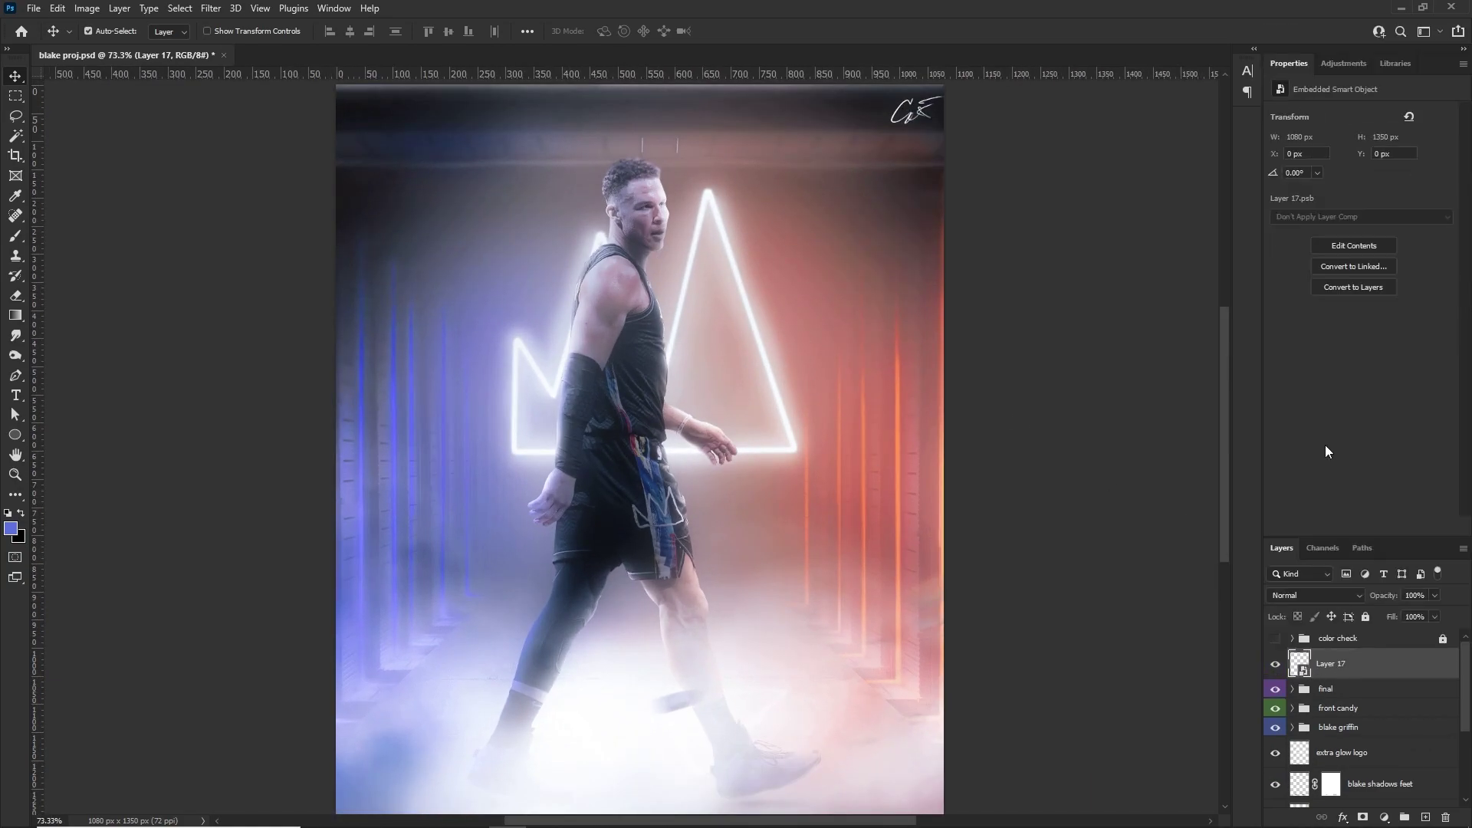
# - Run Camera Raw on Layer 17 with Contrast +43, Shadows -9, Blacks +67 and added Clarity
pyautogui.click(211, 8)
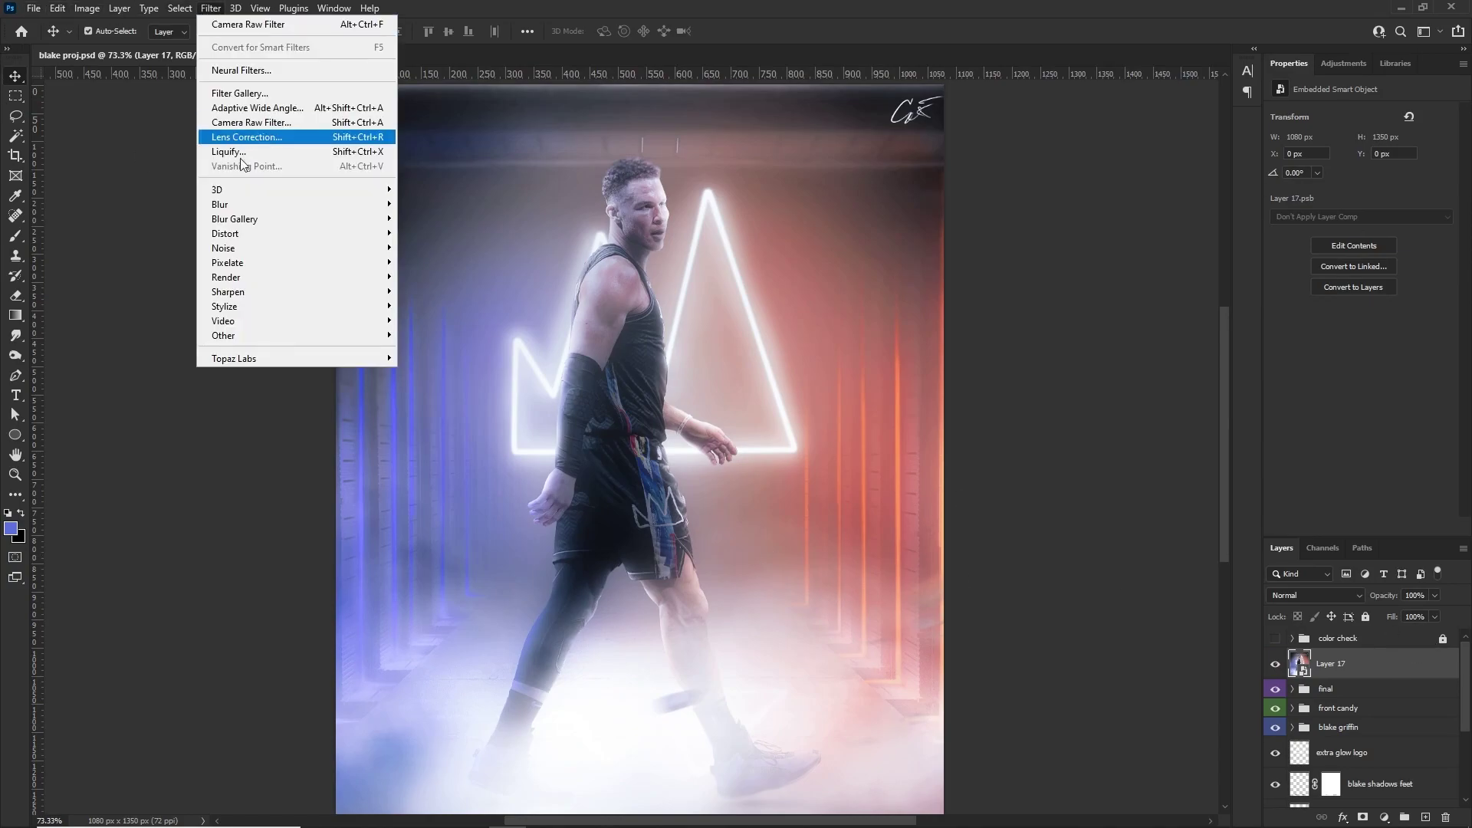
pyautogui.click(266, 128)
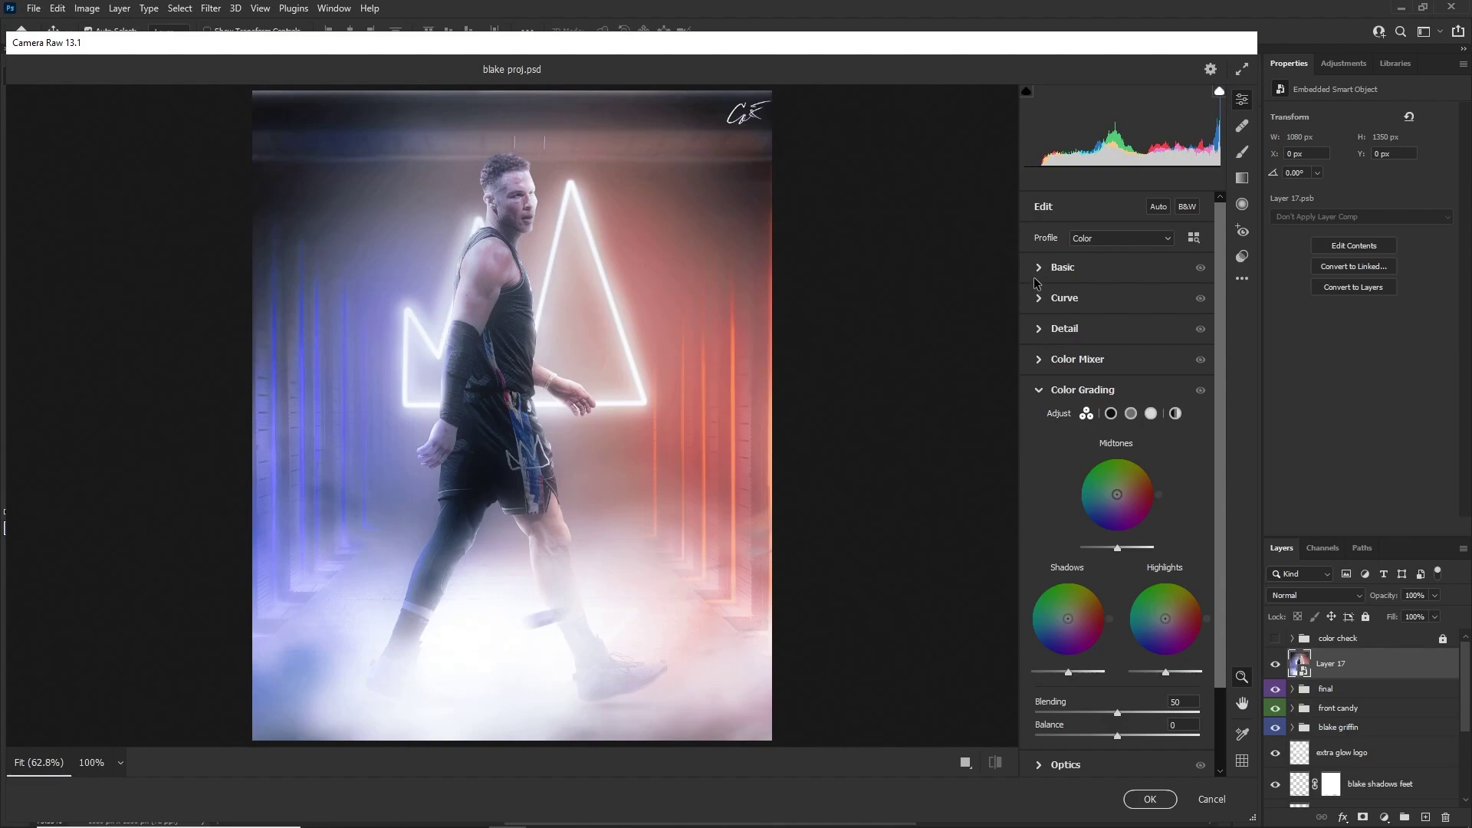
pyautogui.click(1039, 268)
pyautogui.moveTo(1117, 411); pyautogui.dragTo(1152, 411)
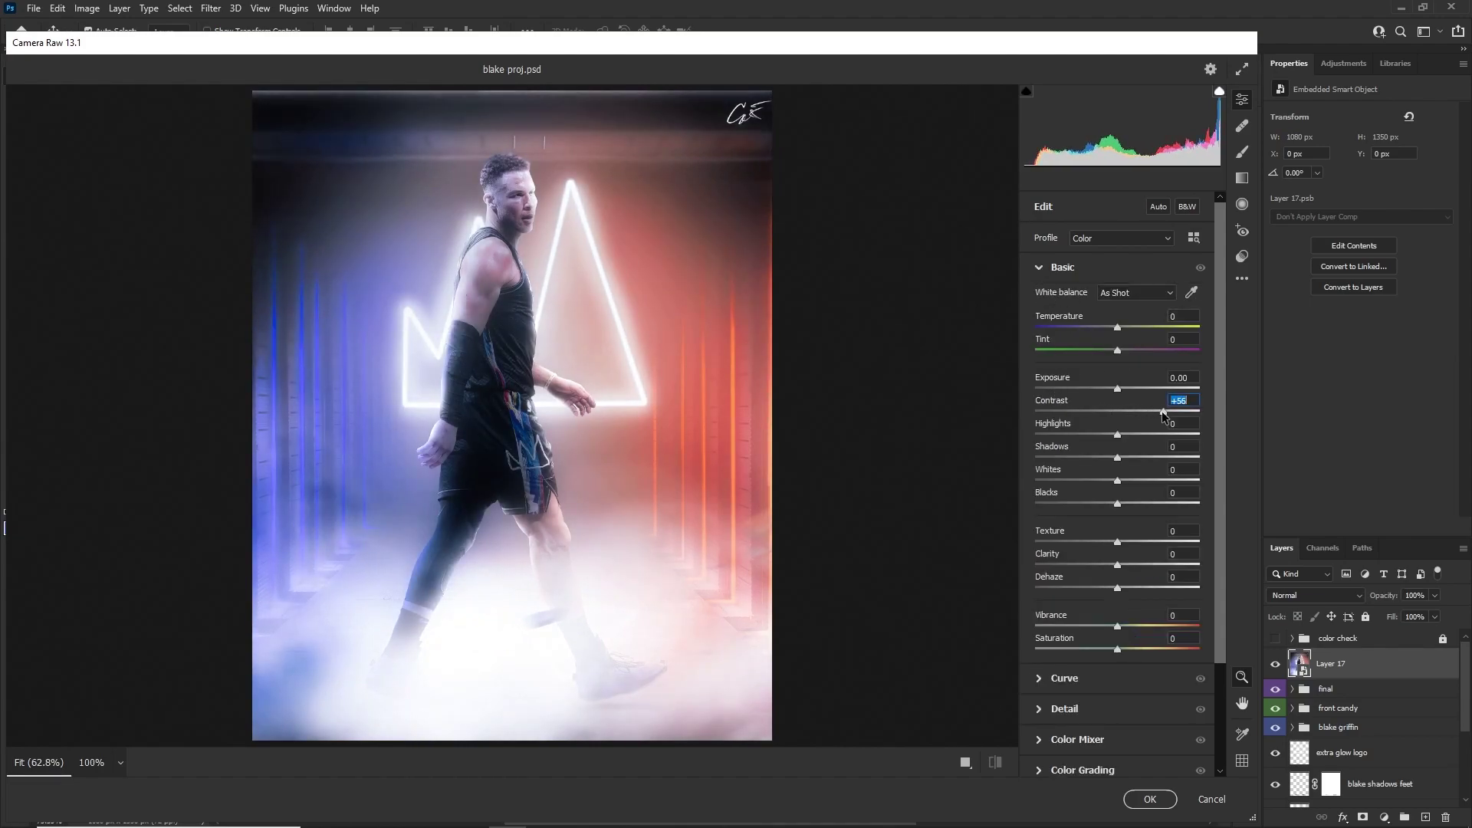
pyautogui.moveTo(1117, 458); pyautogui.dragTo(1173, 497)
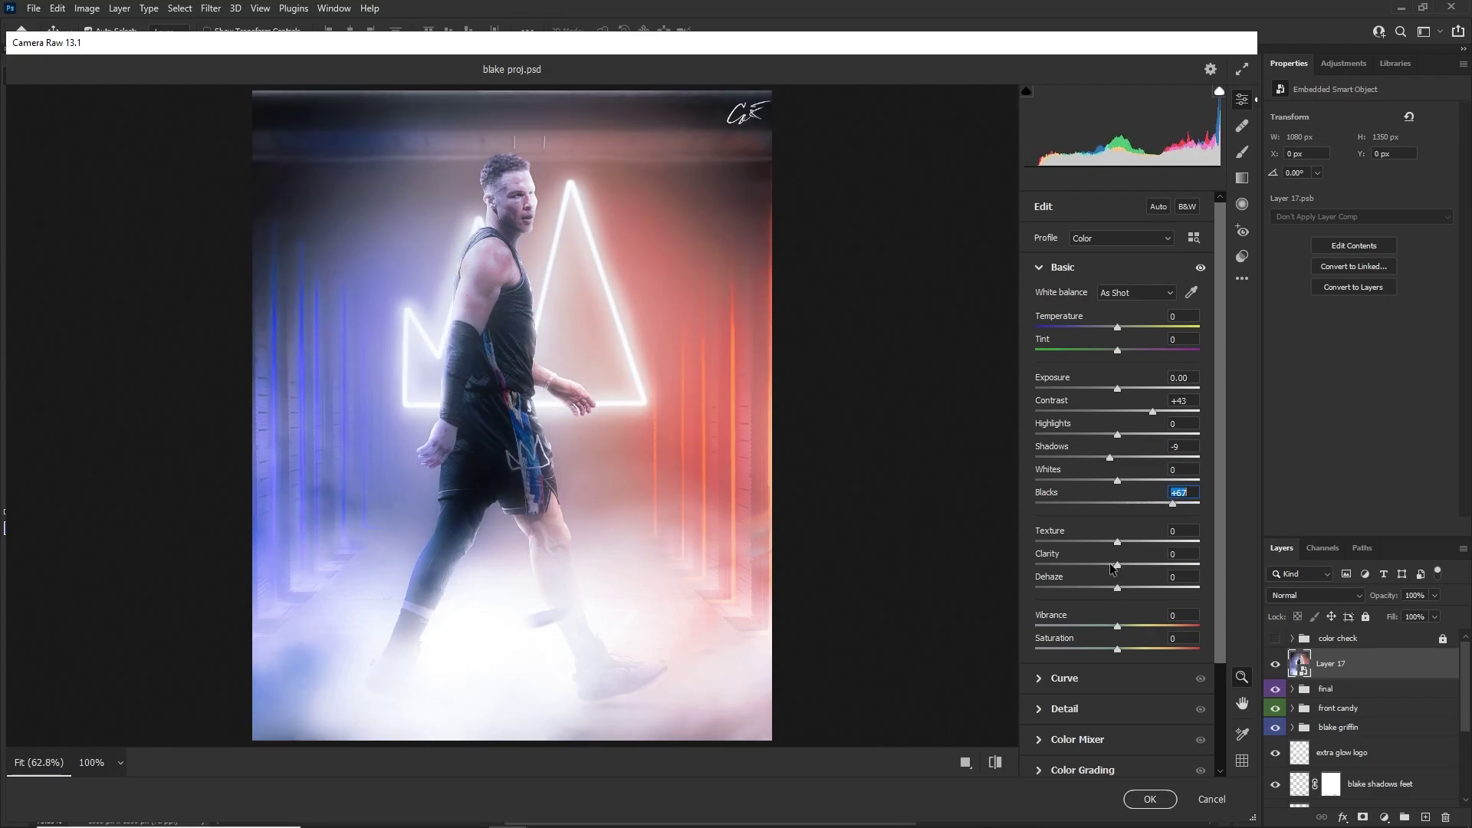
pyautogui.moveTo(1117, 566); pyautogui.dragTo(1136, 566)
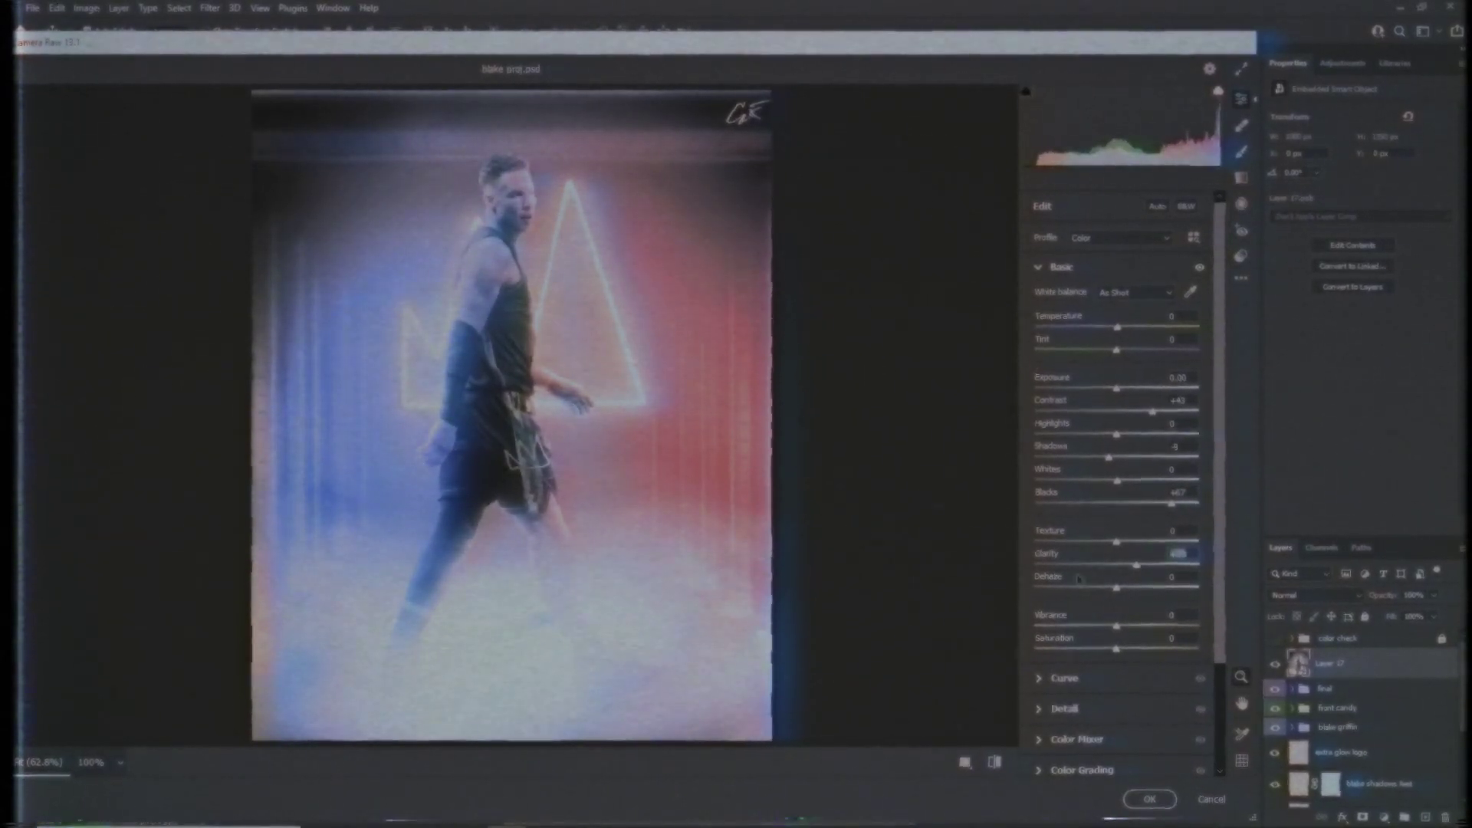
pyautogui.click(1065, 709)
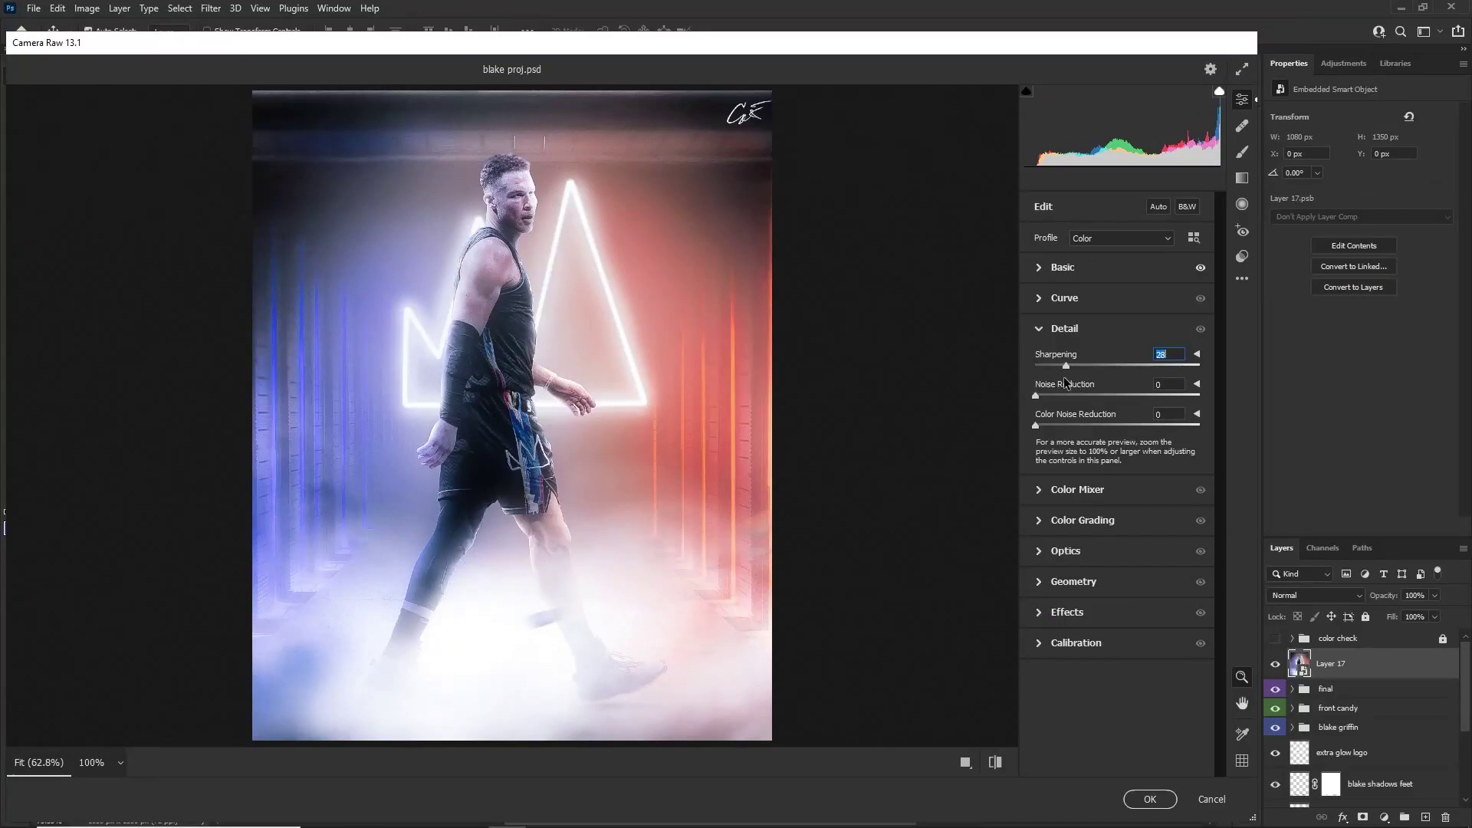
# - Color-grade Layer 17 with blue-tinted shadows and faintly magenta midtones (H 326, S 7)
pyautogui.click(1085, 526)
pyautogui.moveTo(1068, 619)
pyautogui.mouseDown()
pyautogui.moveTo(1063, 602)
pyautogui.moveTo(1066, 621)
pyautogui.mouseUp()
pyautogui.moveTo(1117, 495); pyautogui.dragTo(1115, 482)
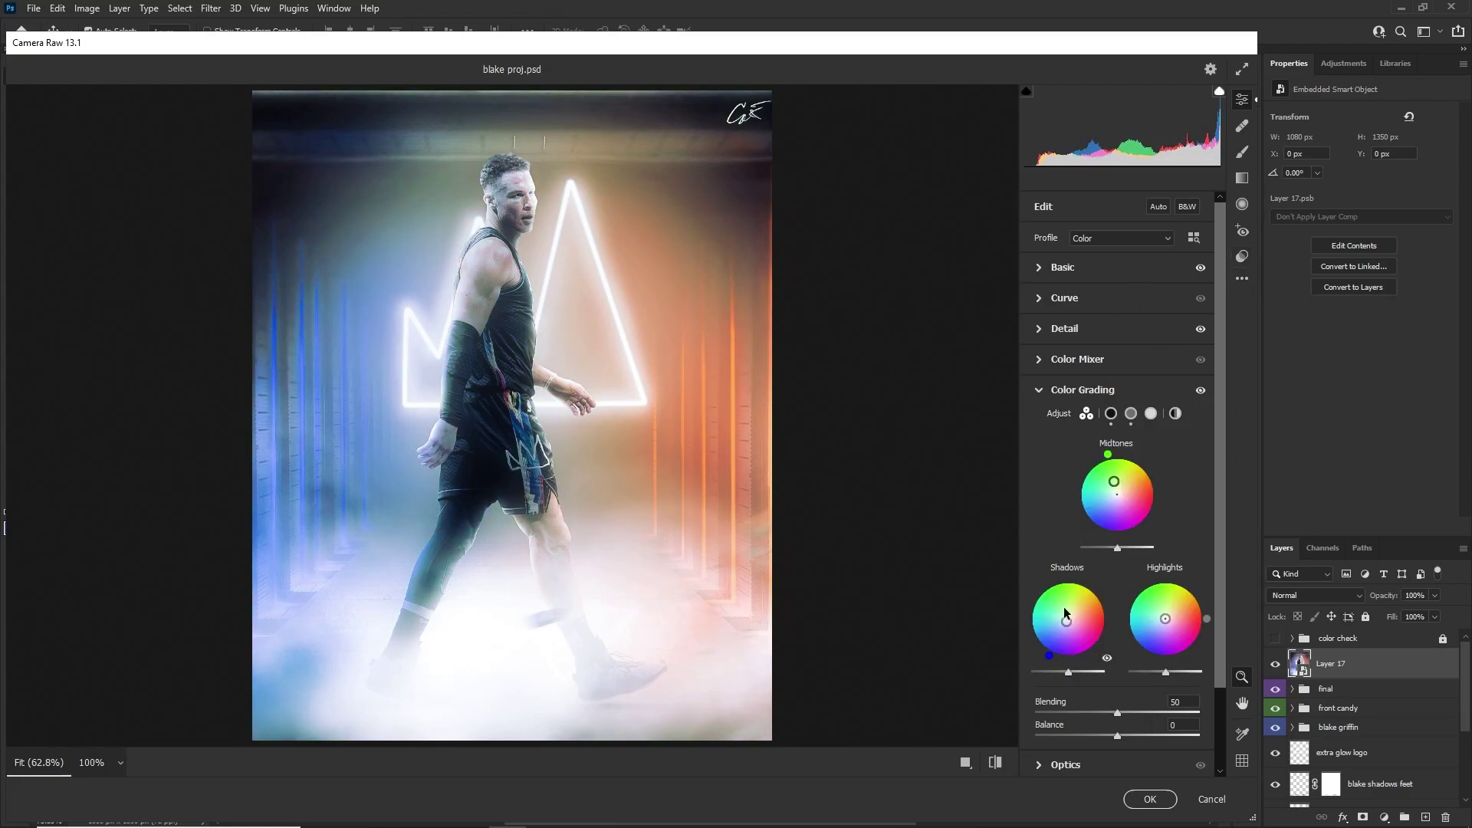
pyautogui.moveTo(1121, 481)
pyautogui.mouseDown()
pyautogui.moveTo(1131, 495)
pyautogui.moveTo(1119, 493)
pyautogui.mouseUp()
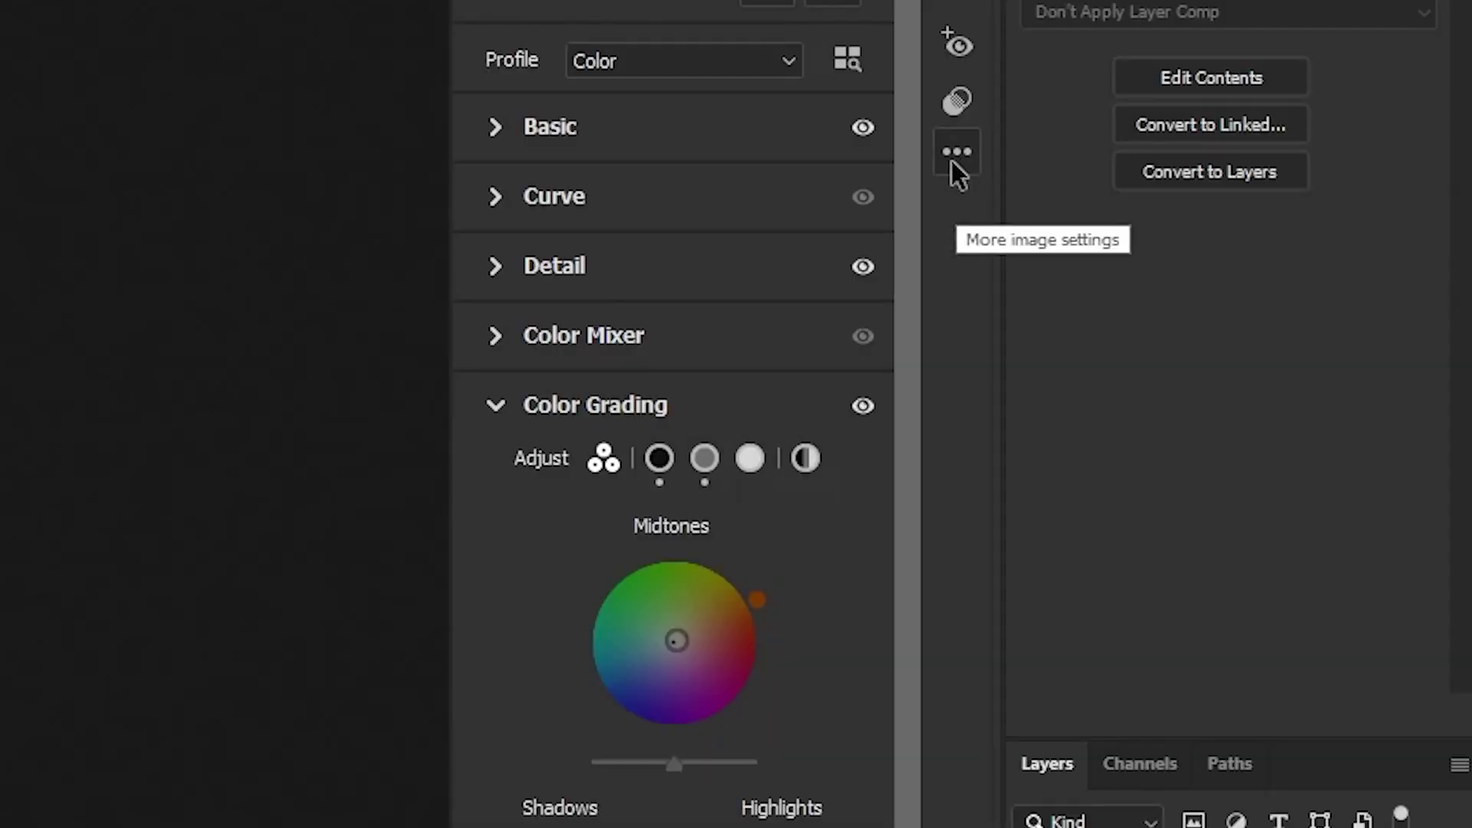
# - Choose Save Settings in Camera Raw, keep the Default subset, and proceed to saving a file
pyautogui.click(957, 157)
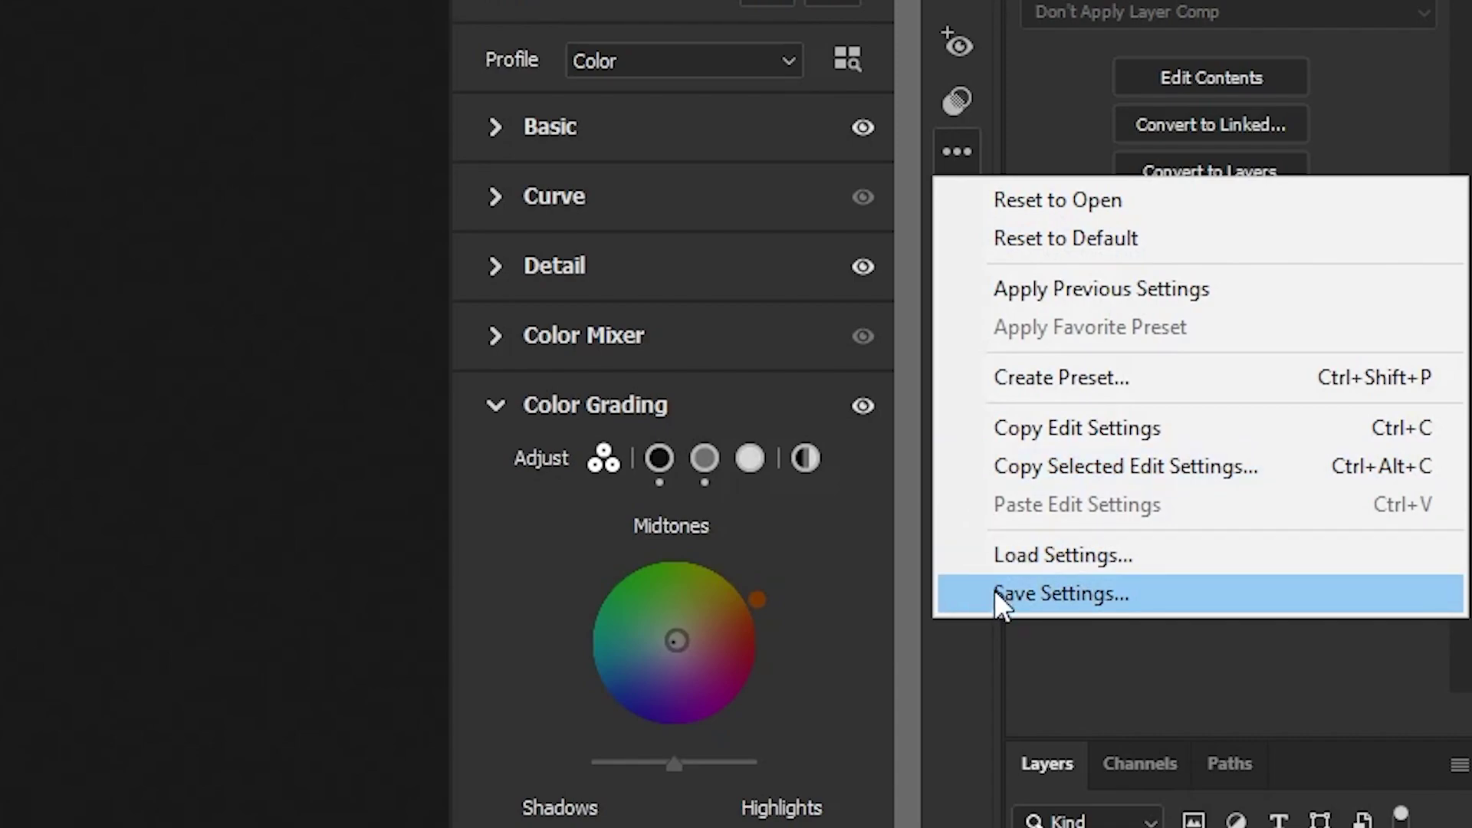
pyautogui.click(1071, 595)
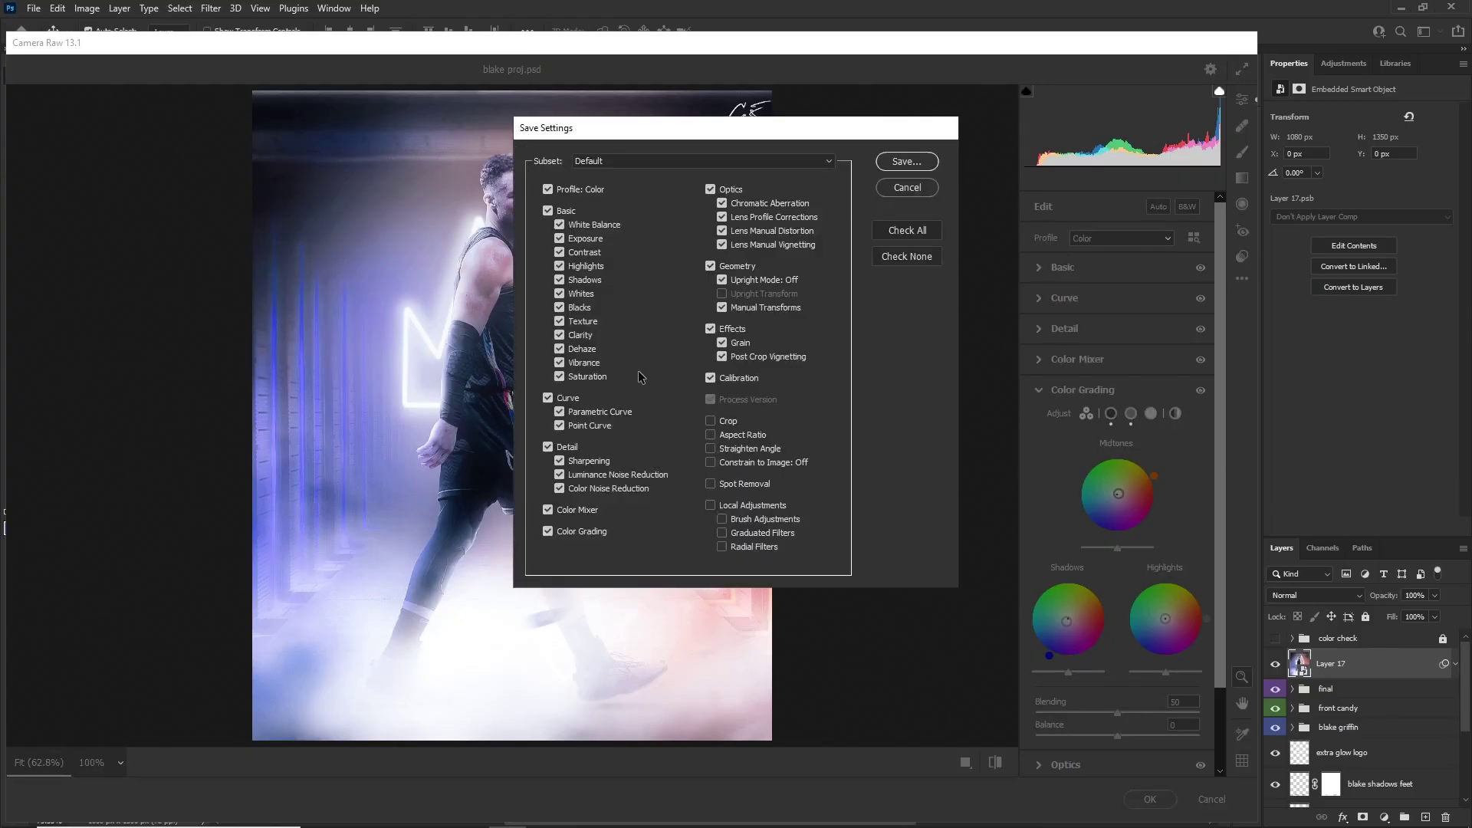
pyautogui.click(651, 161)
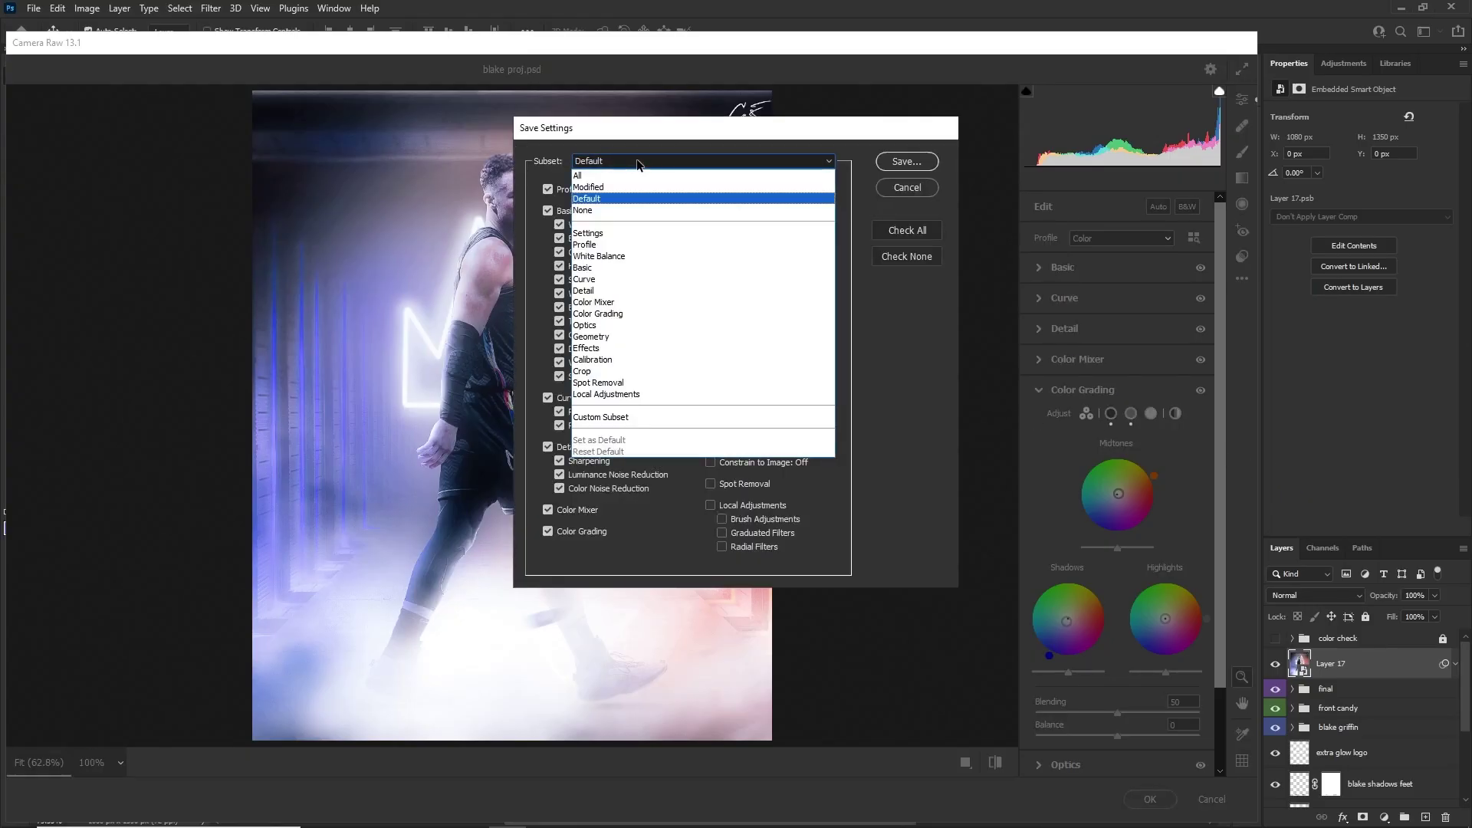
pyautogui.click(637, 163)
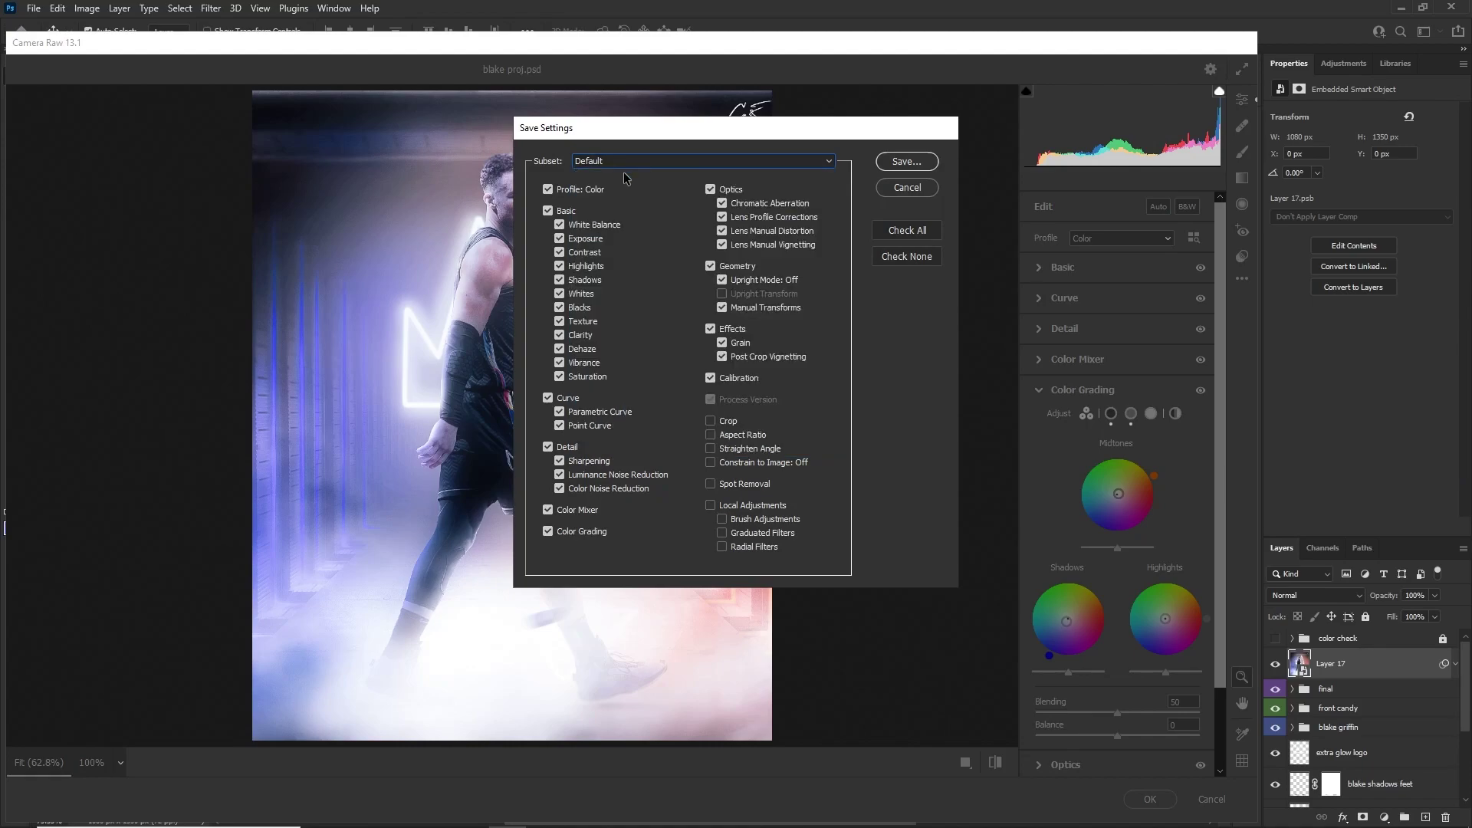
pyautogui.click(899, 163)
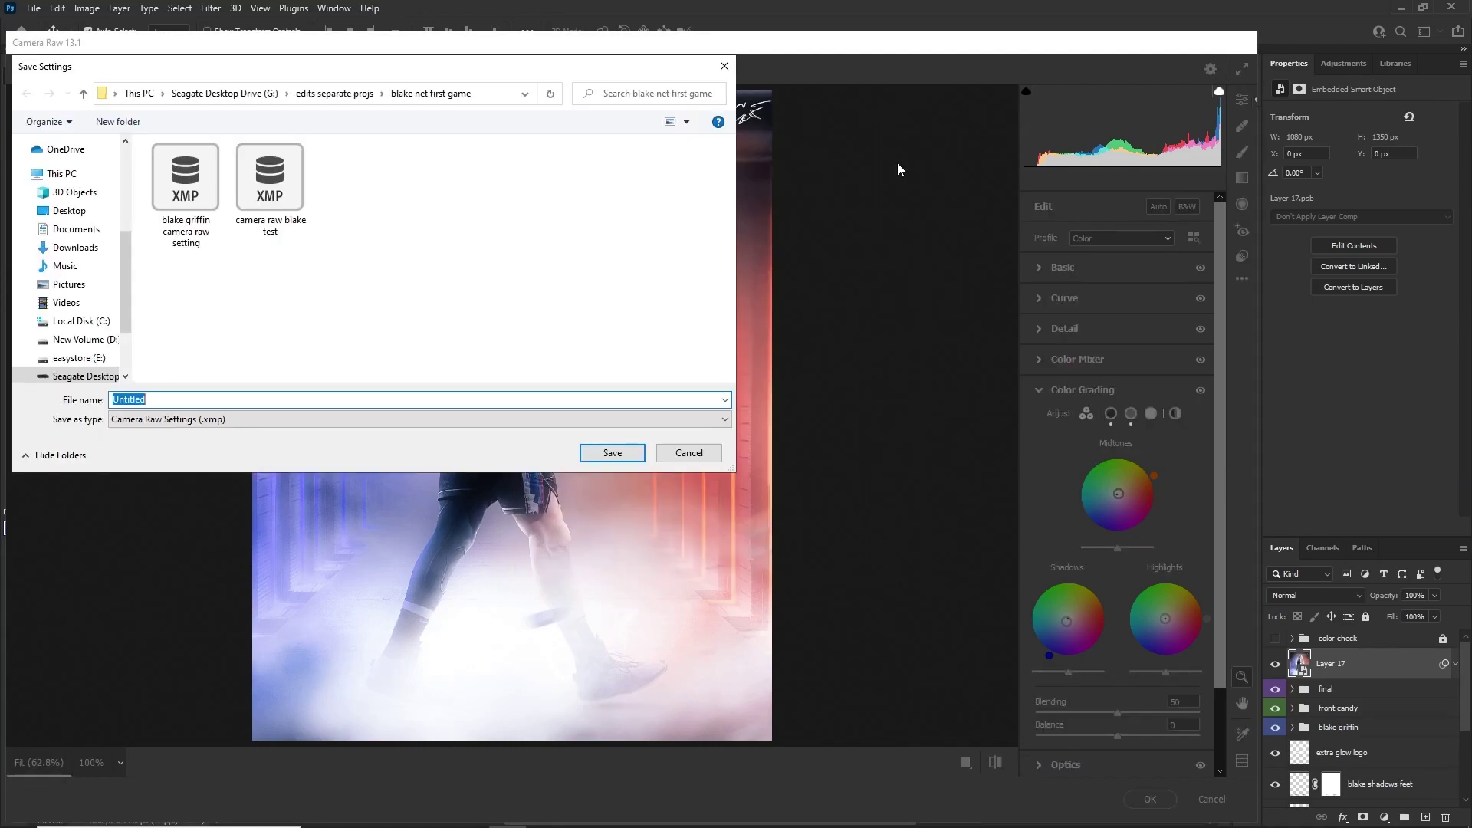
# - Save the settings as 'blake griffin nets test 2' .xmp in the blake net first game folder
pyautogui.click(334, 93)
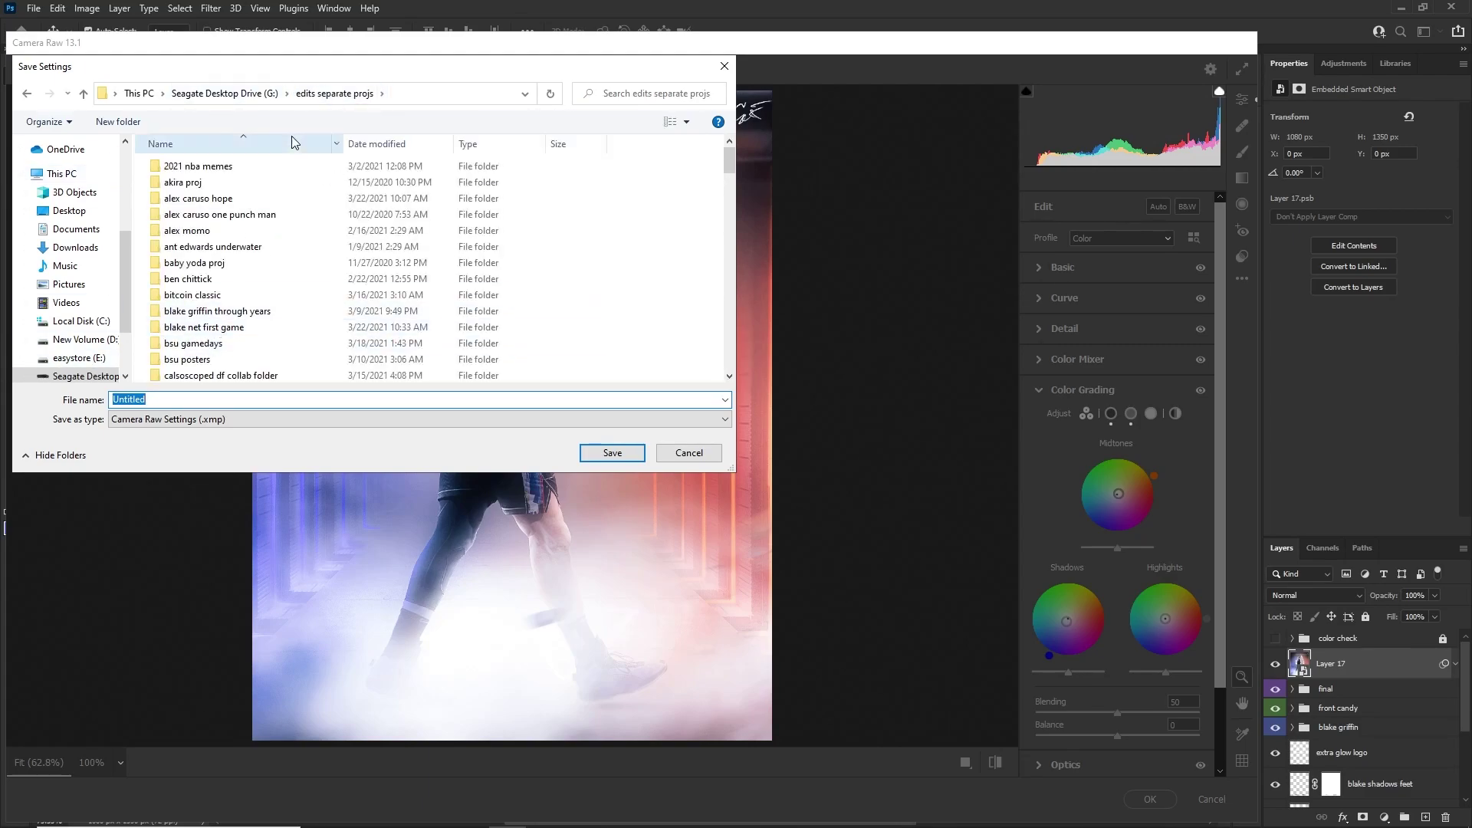
pyautogui.doubleClick(213, 329)
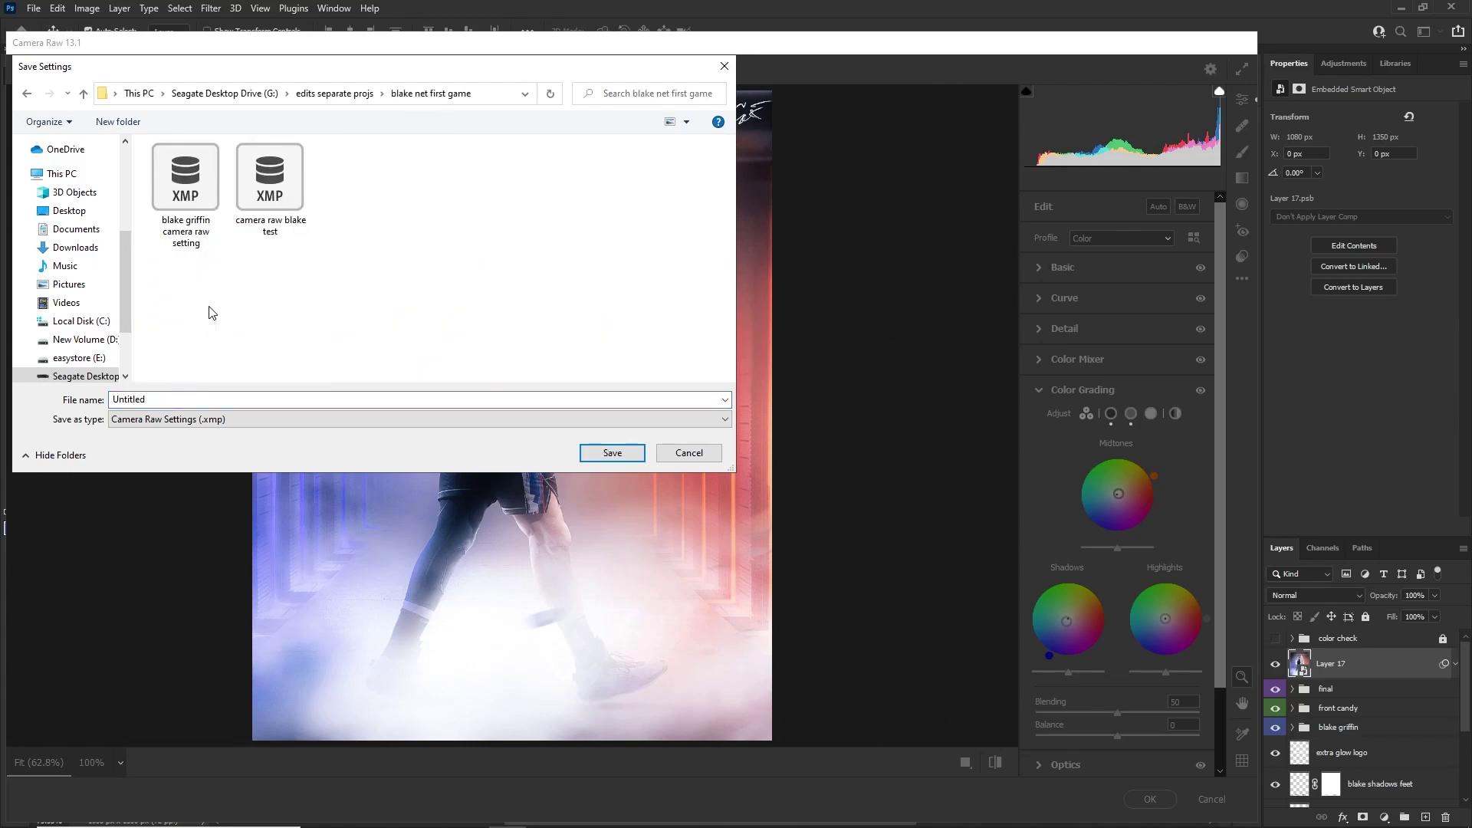
pyautogui.doubleClick(160, 397)
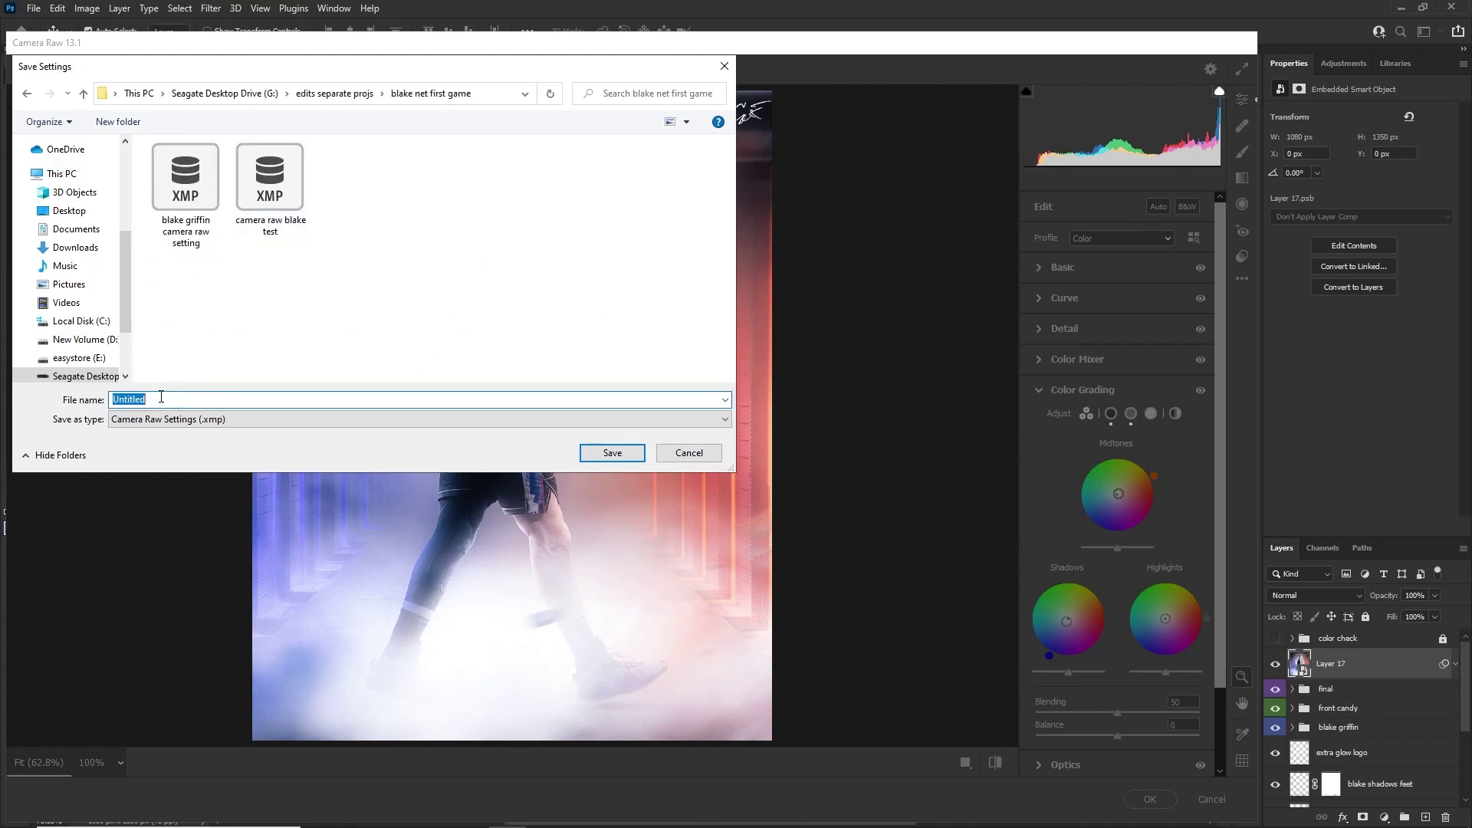
pyautogui.write('blake gr')
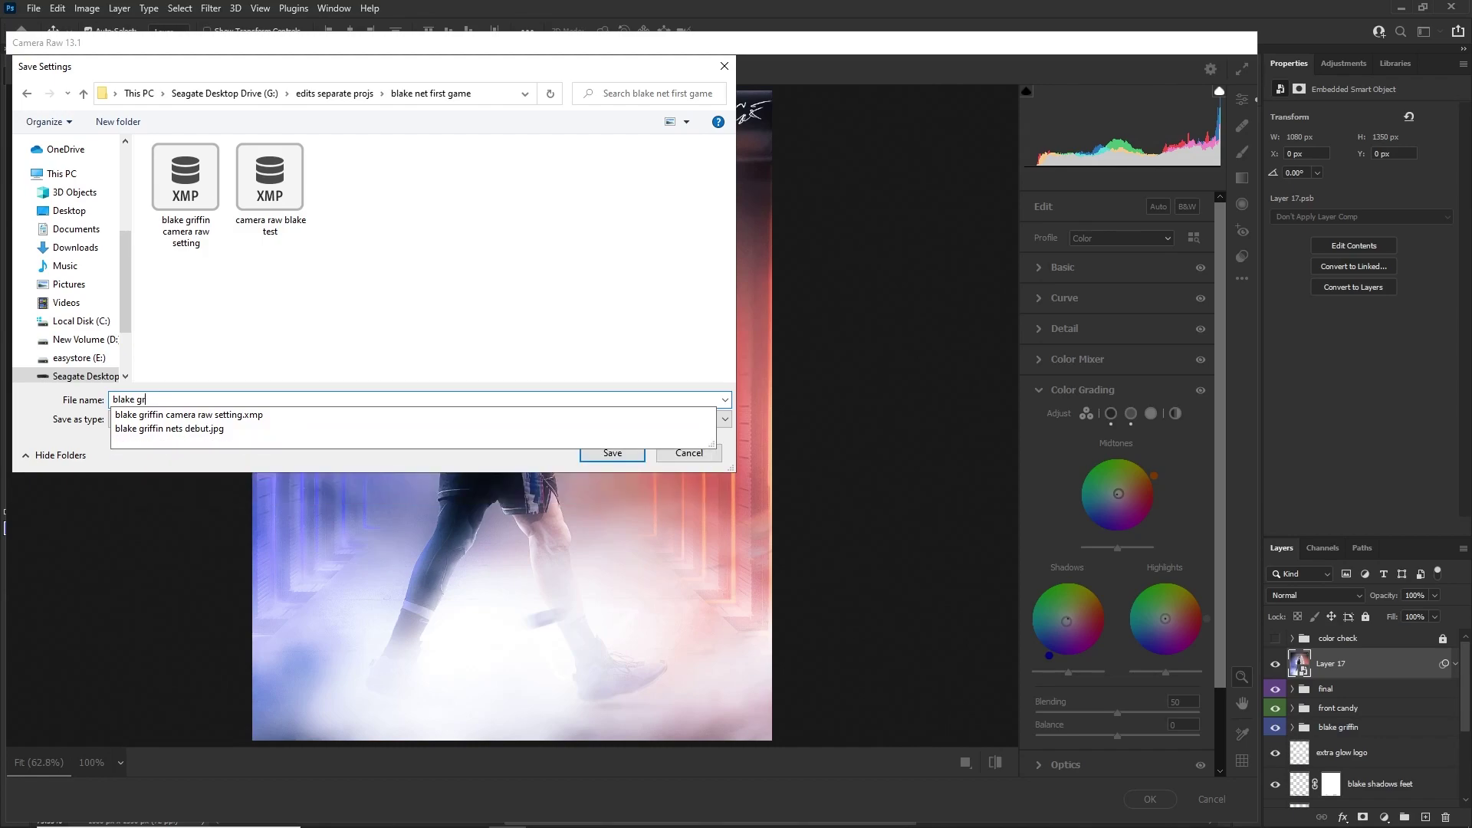
pyautogui.write('iffin net')
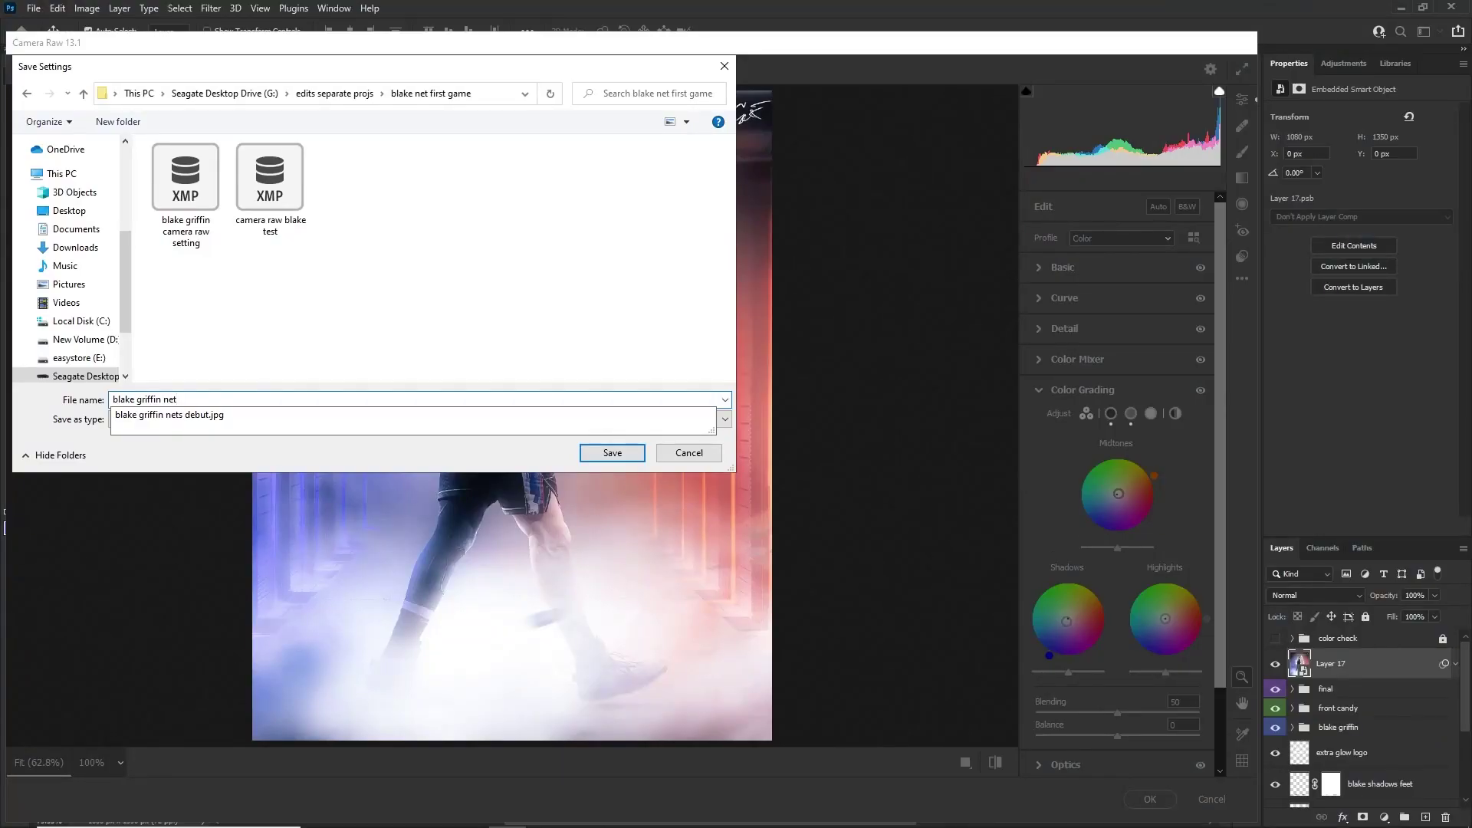
pyautogui.write('s test 2')
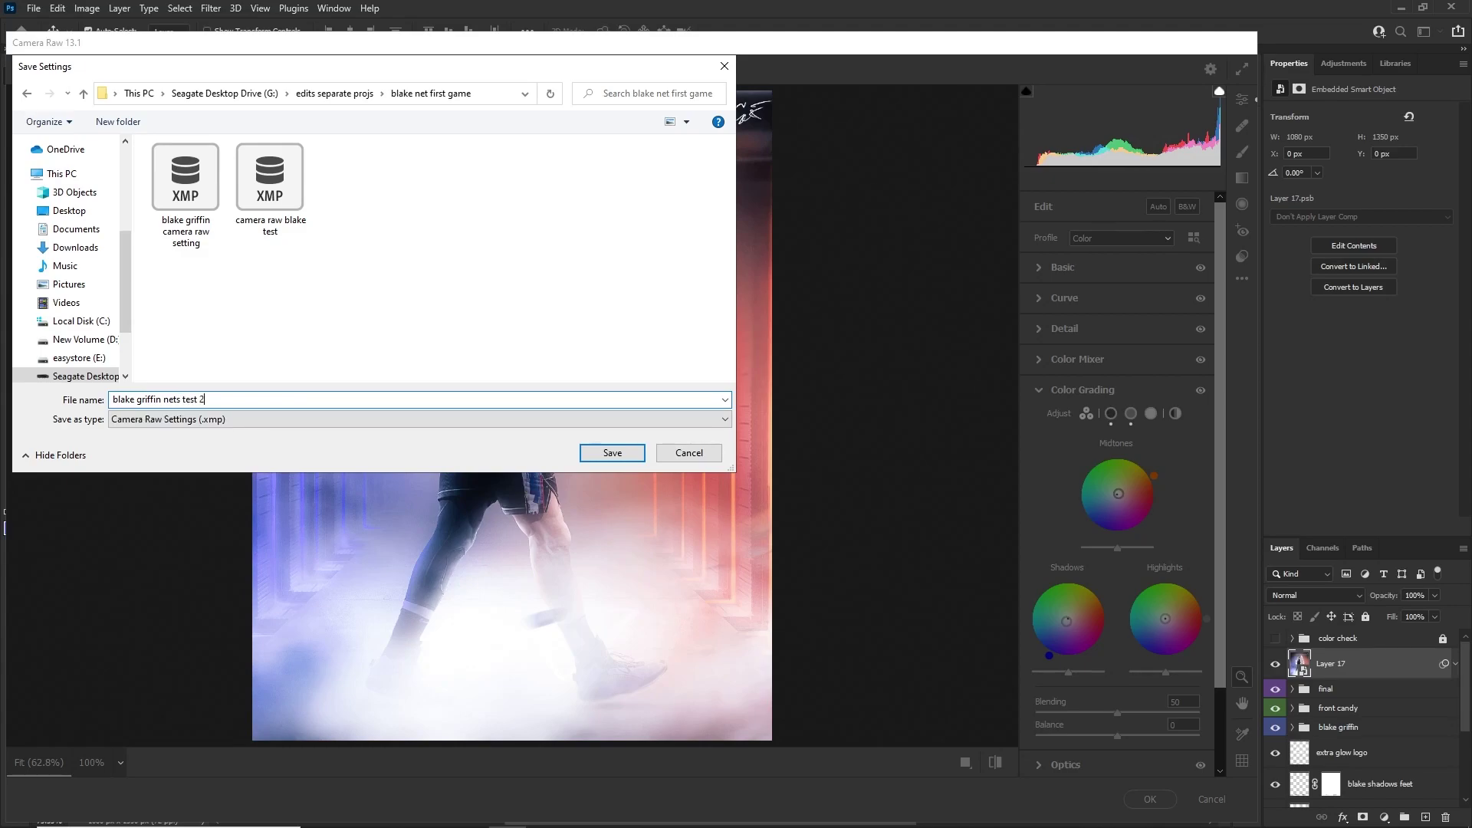
pyautogui.press('Return')
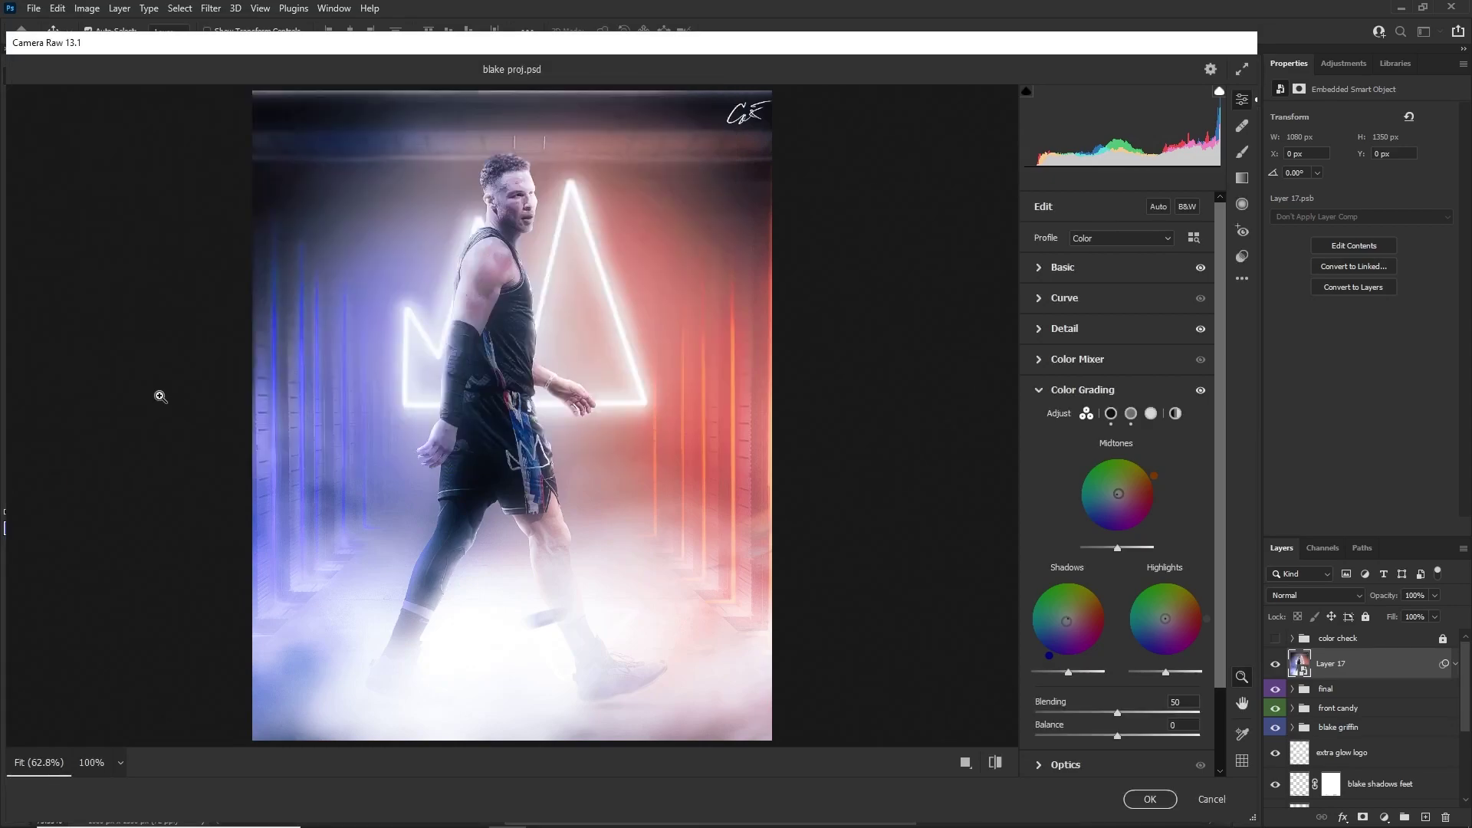
# - Apply the Camera Raw filter to Layer 17, then select the final group again
pyautogui.click(1150, 799)
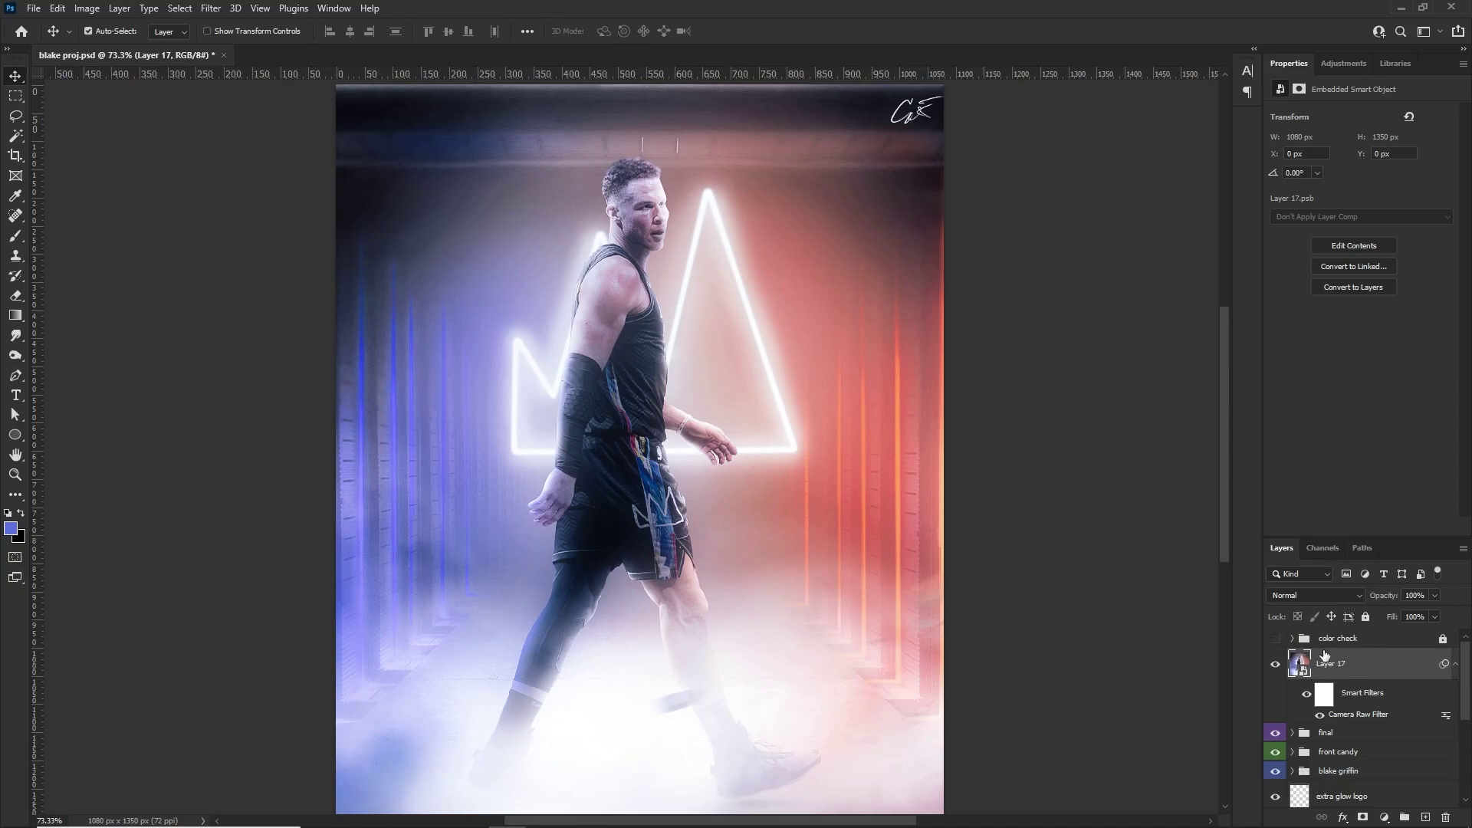
pyautogui.click(1275, 664)
pyautogui.click(1354, 734)
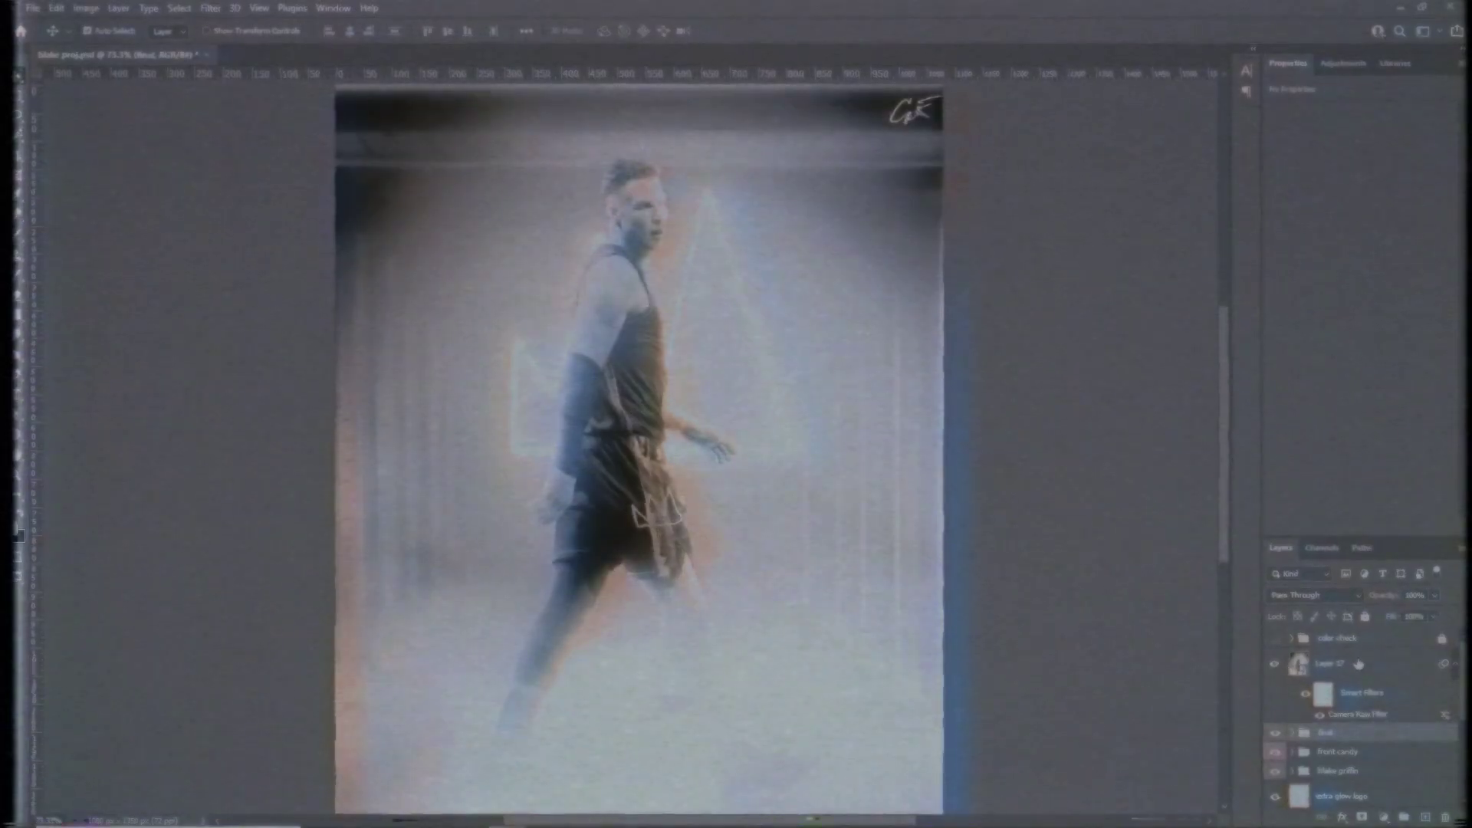
pyautogui.click(1276, 665)
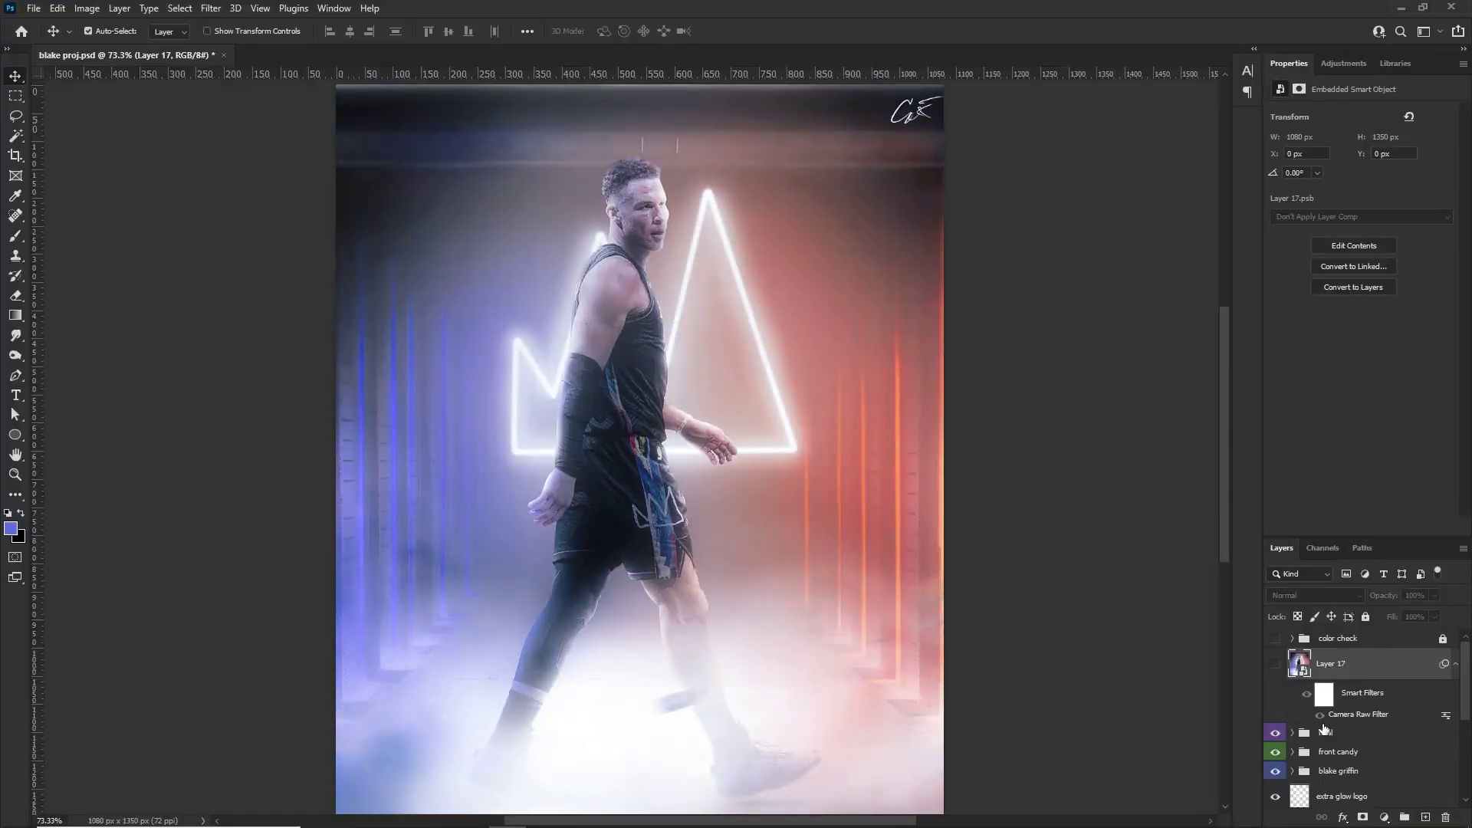
pyautogui.click(1334, 738)
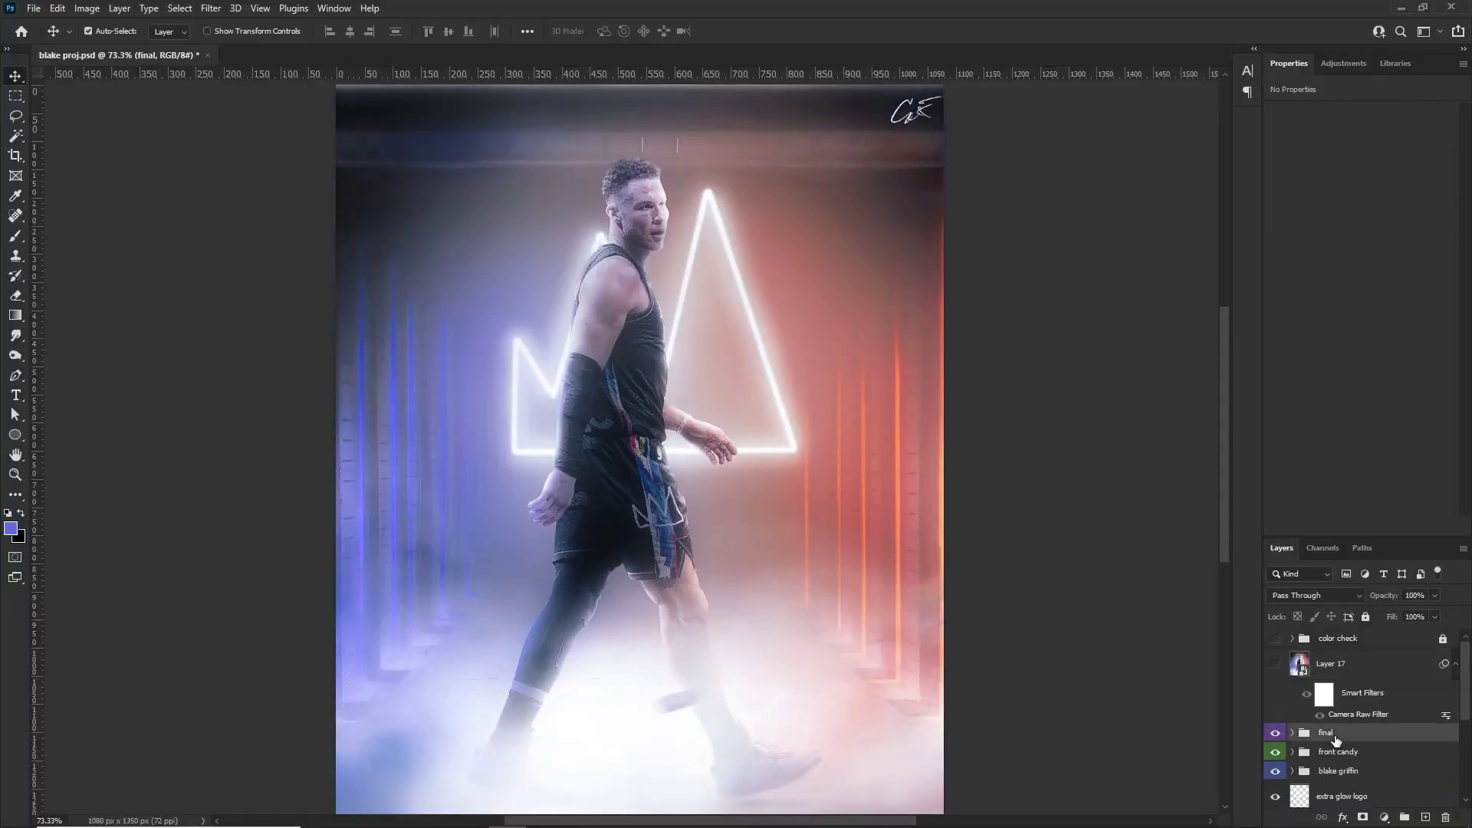
# - Stamp visible layers into Layer 18, place it above Layer 17, and hide Layer 17
pyautogui.hotkey('ctrl', 'shift', 'alt', 'e')
pyautogui.moveTo(1335, 740); pyautogui.dragTo(1318, 673)
pyautogui.click(1275, 664)
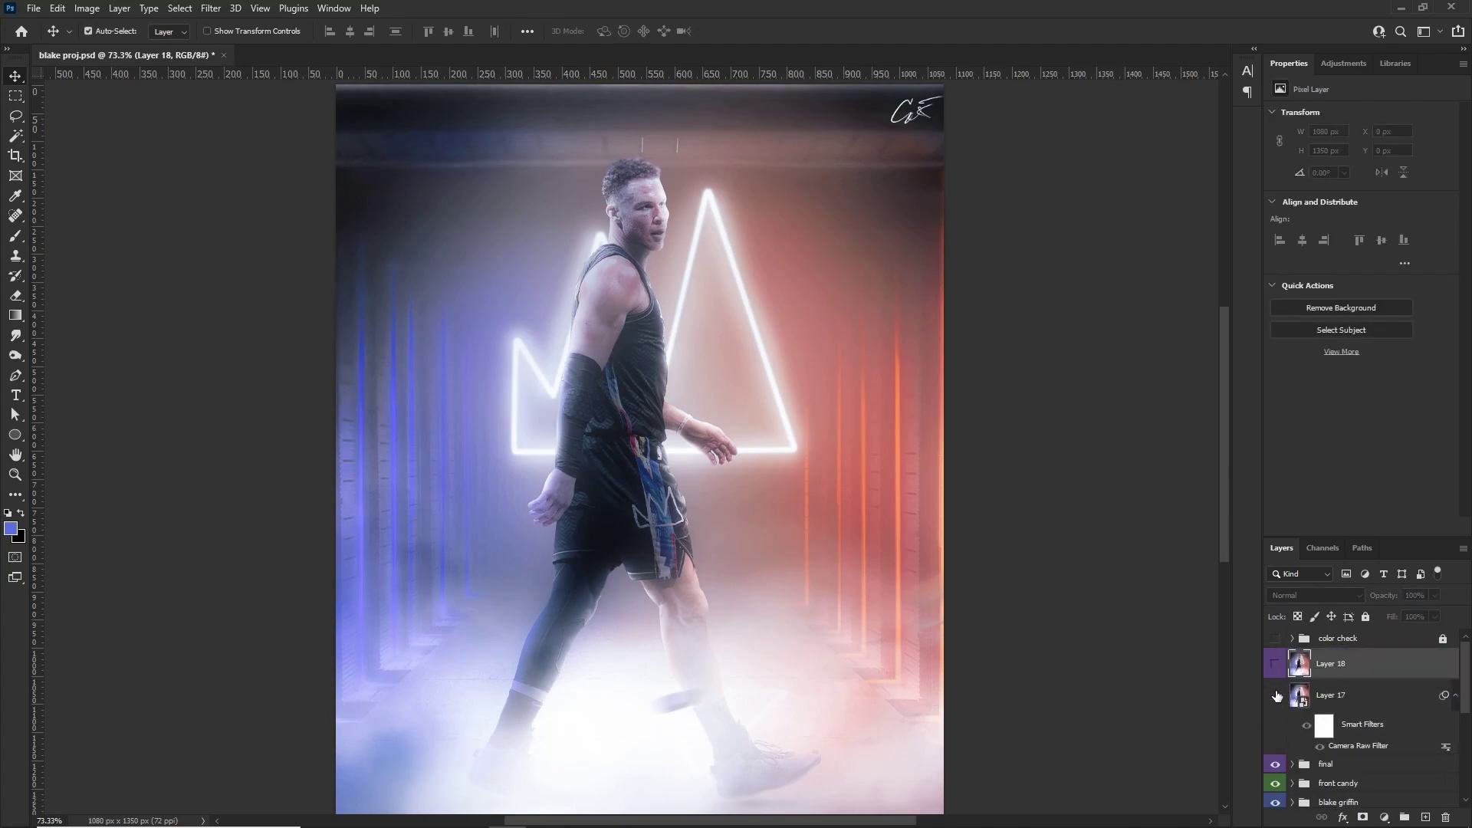
pyautogui.click(1275, 696)
pyautogui.click(1273, 697)
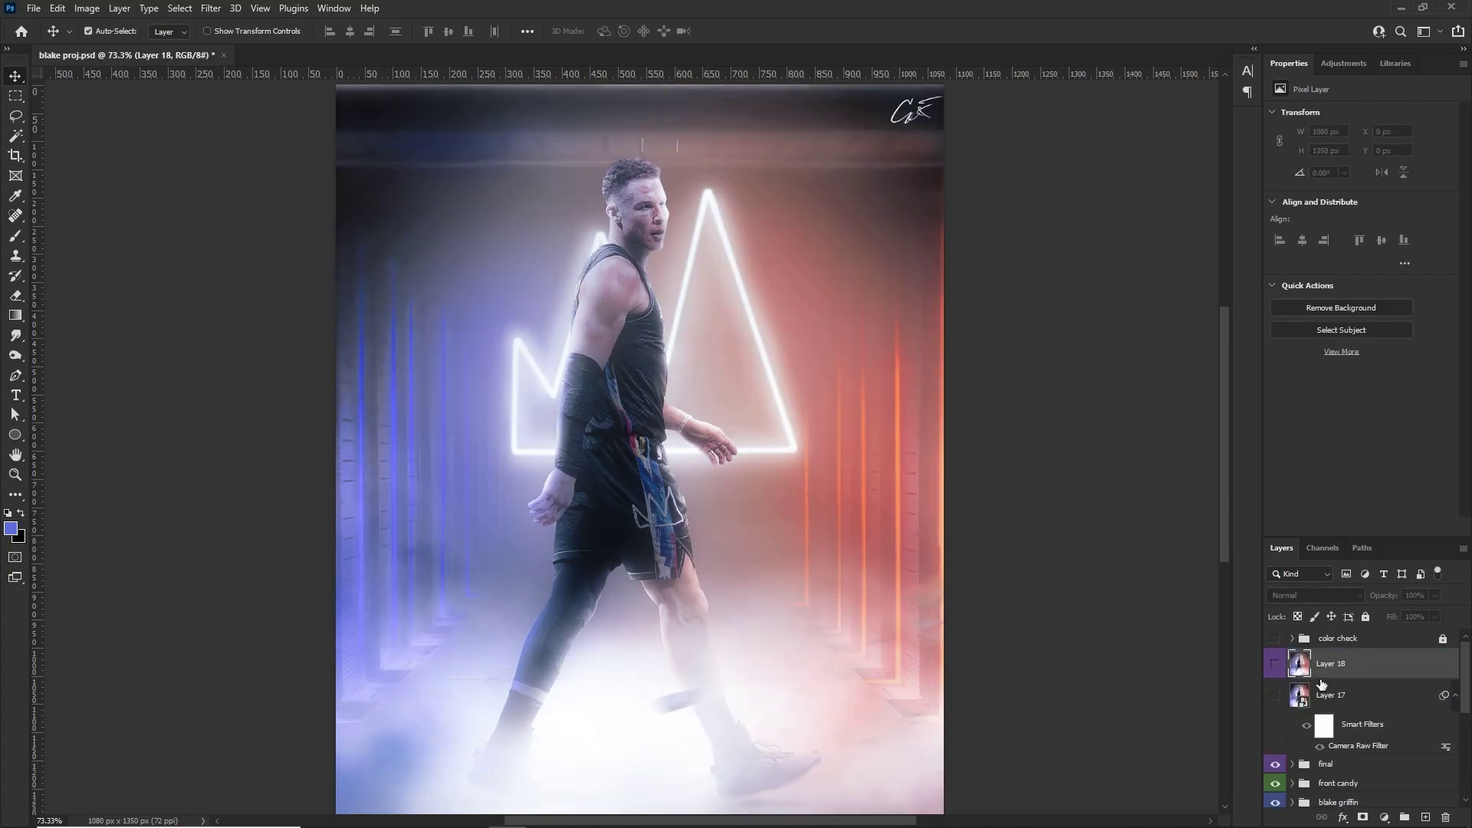
pyautogui.click(1266, 666)
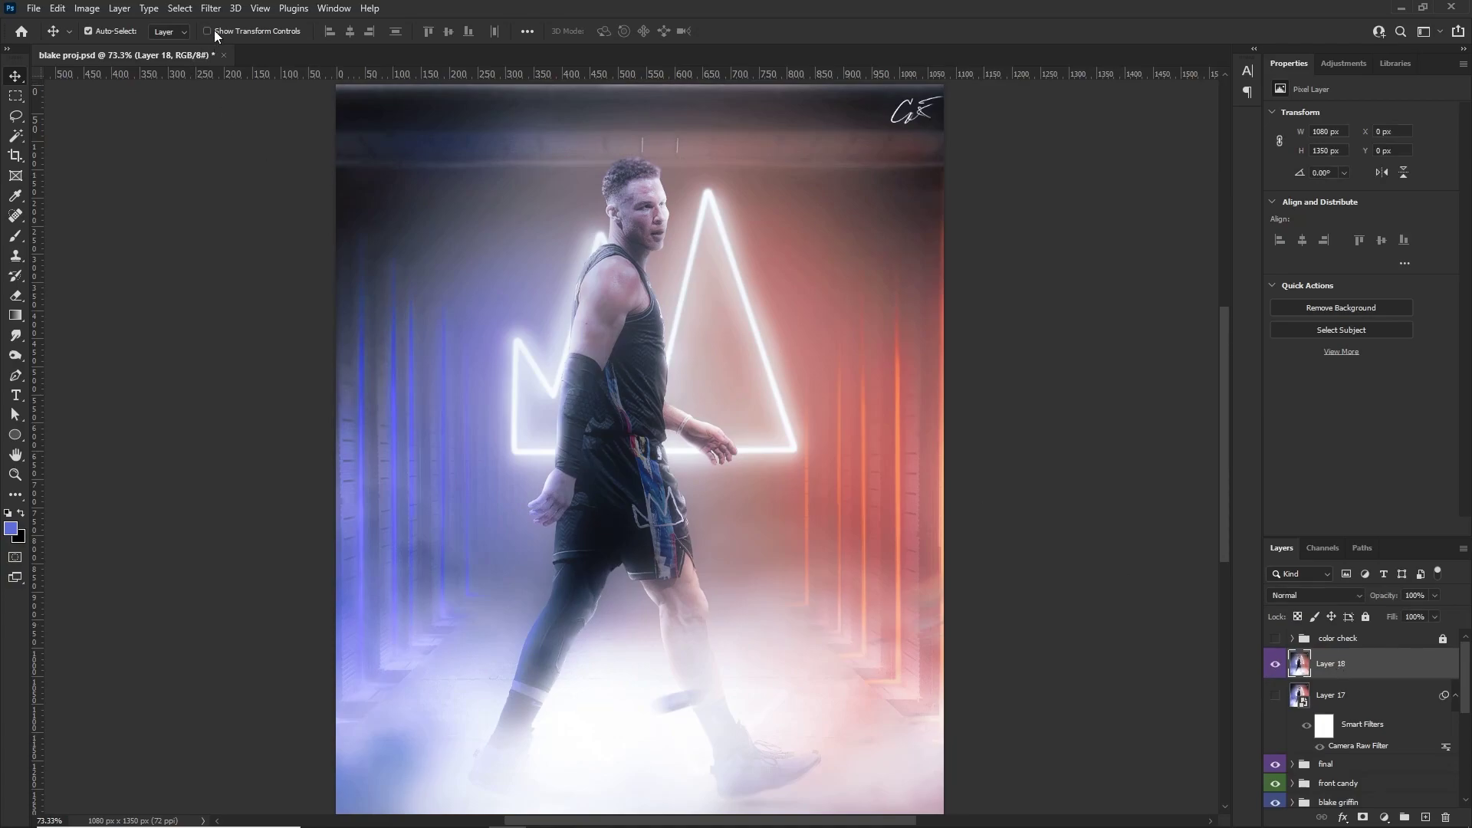
# - Load 'blake griffin nets test 2.xmp' into Camera Raw on Layer 18 and apply it
pyautogui.click(210, 8)
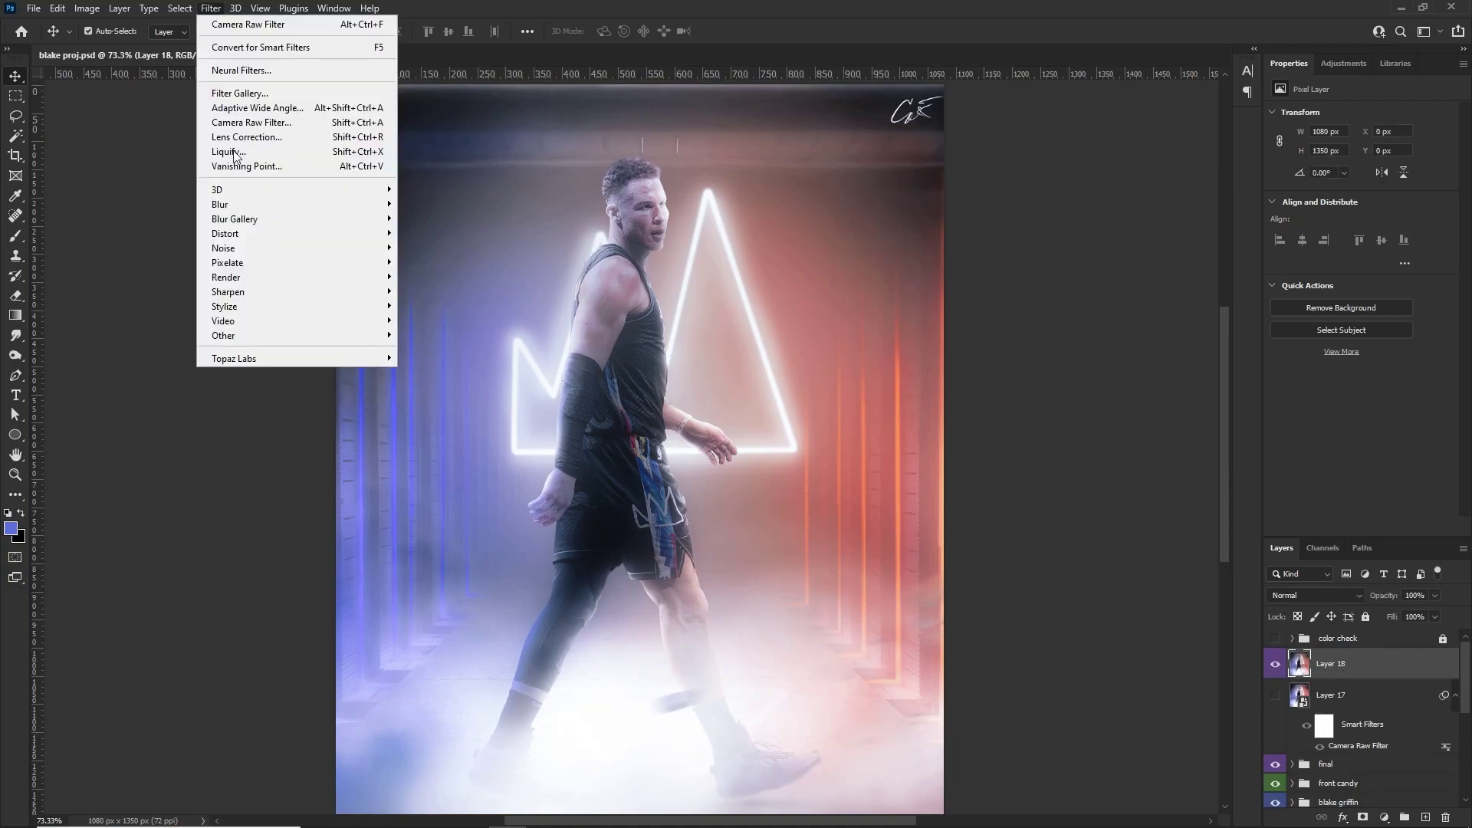
pyautogui.click(277, 124)
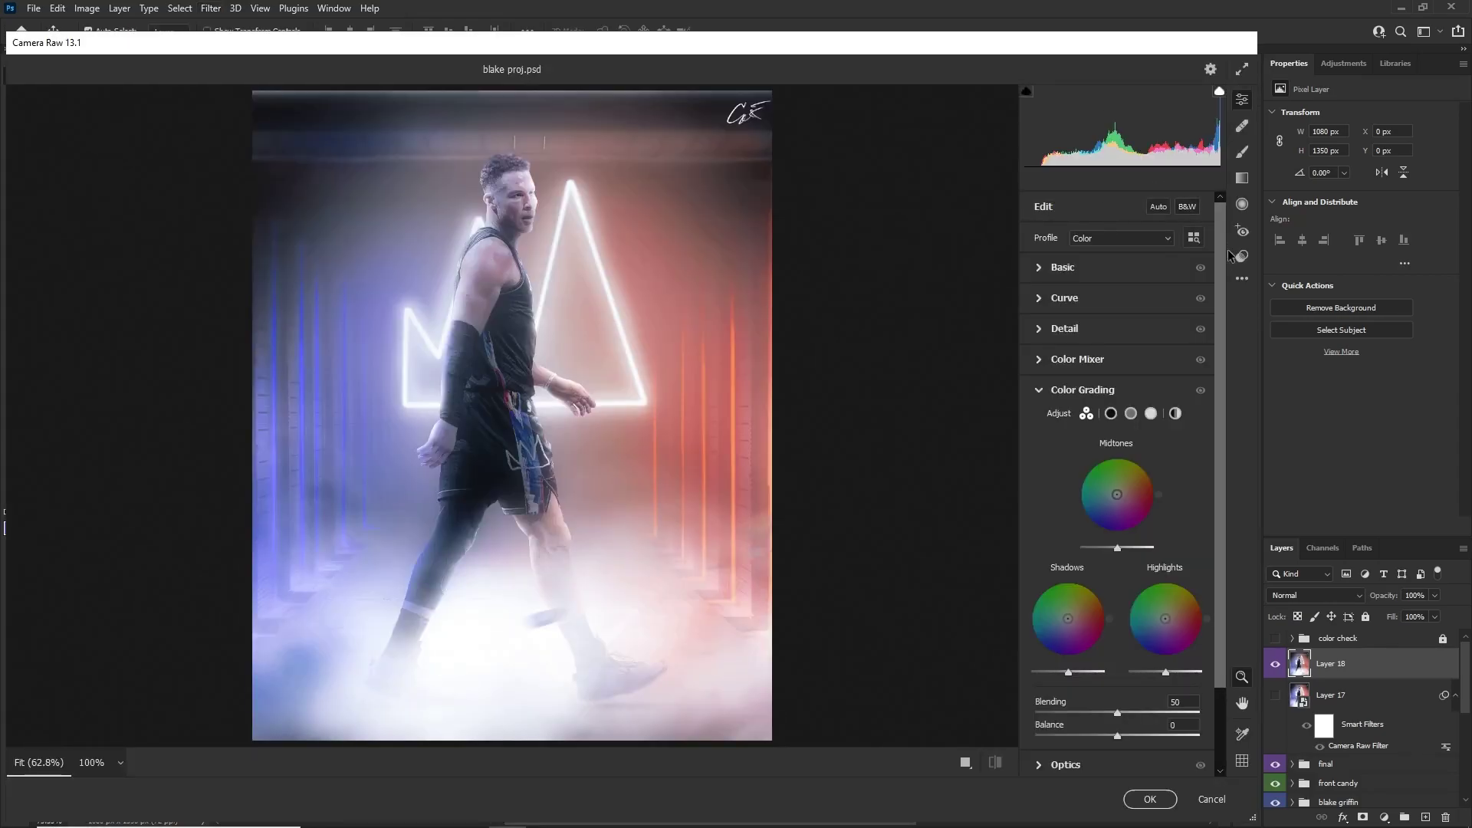
pyautogui.click(1242, 278)
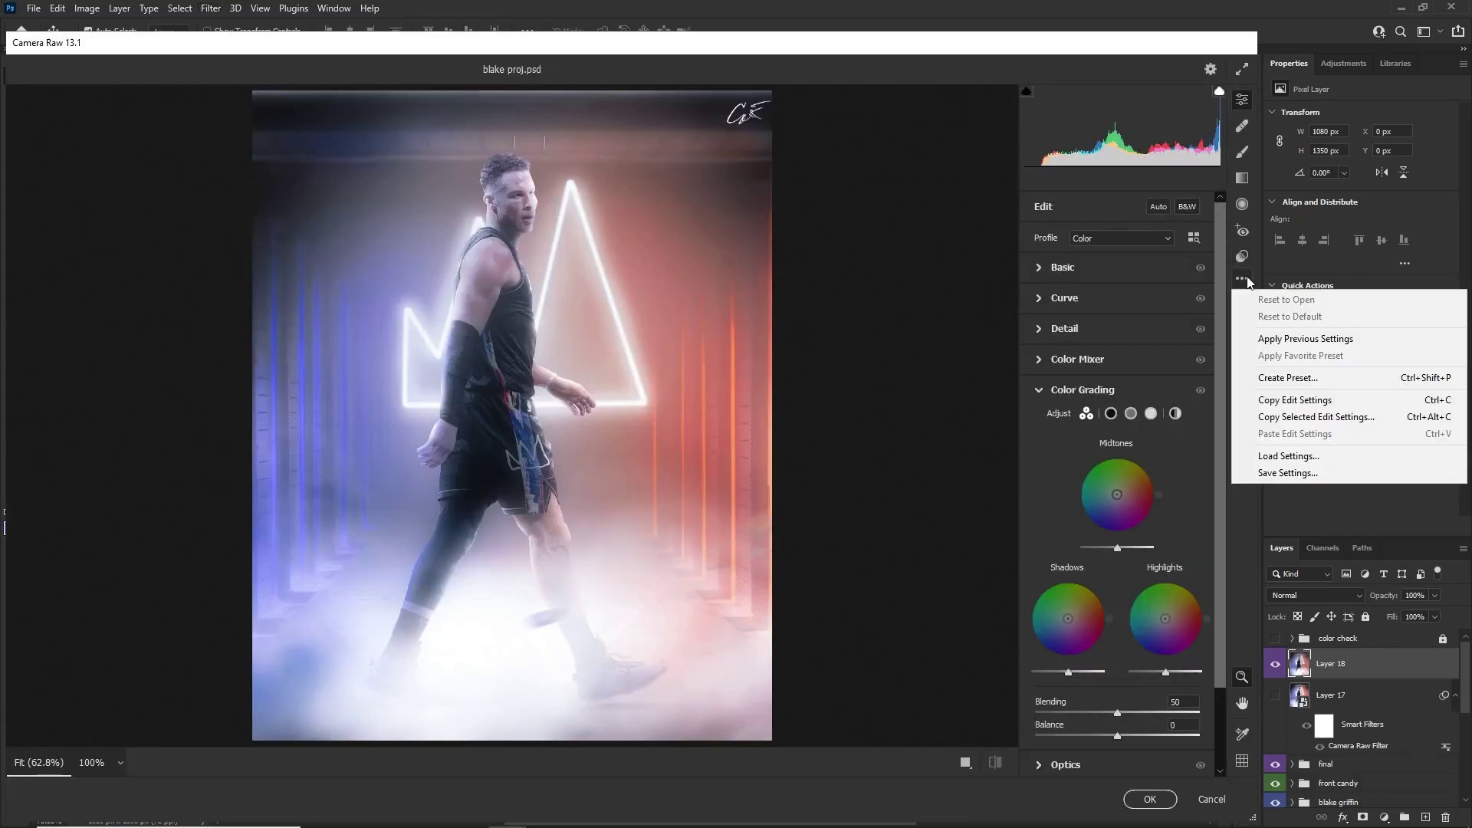
pyautogui.click(899, 619)
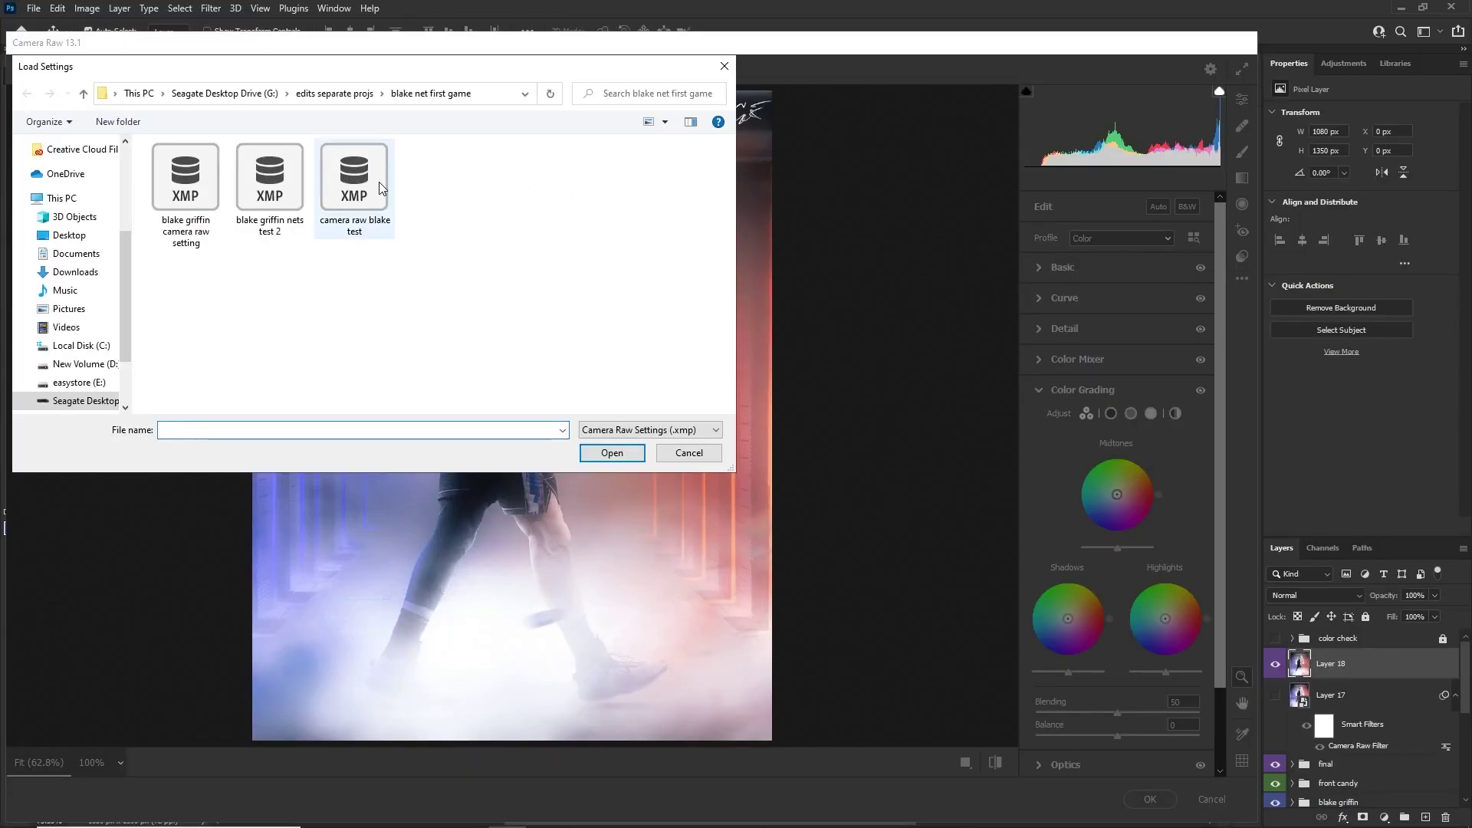
pyautogui.click(274, 199)
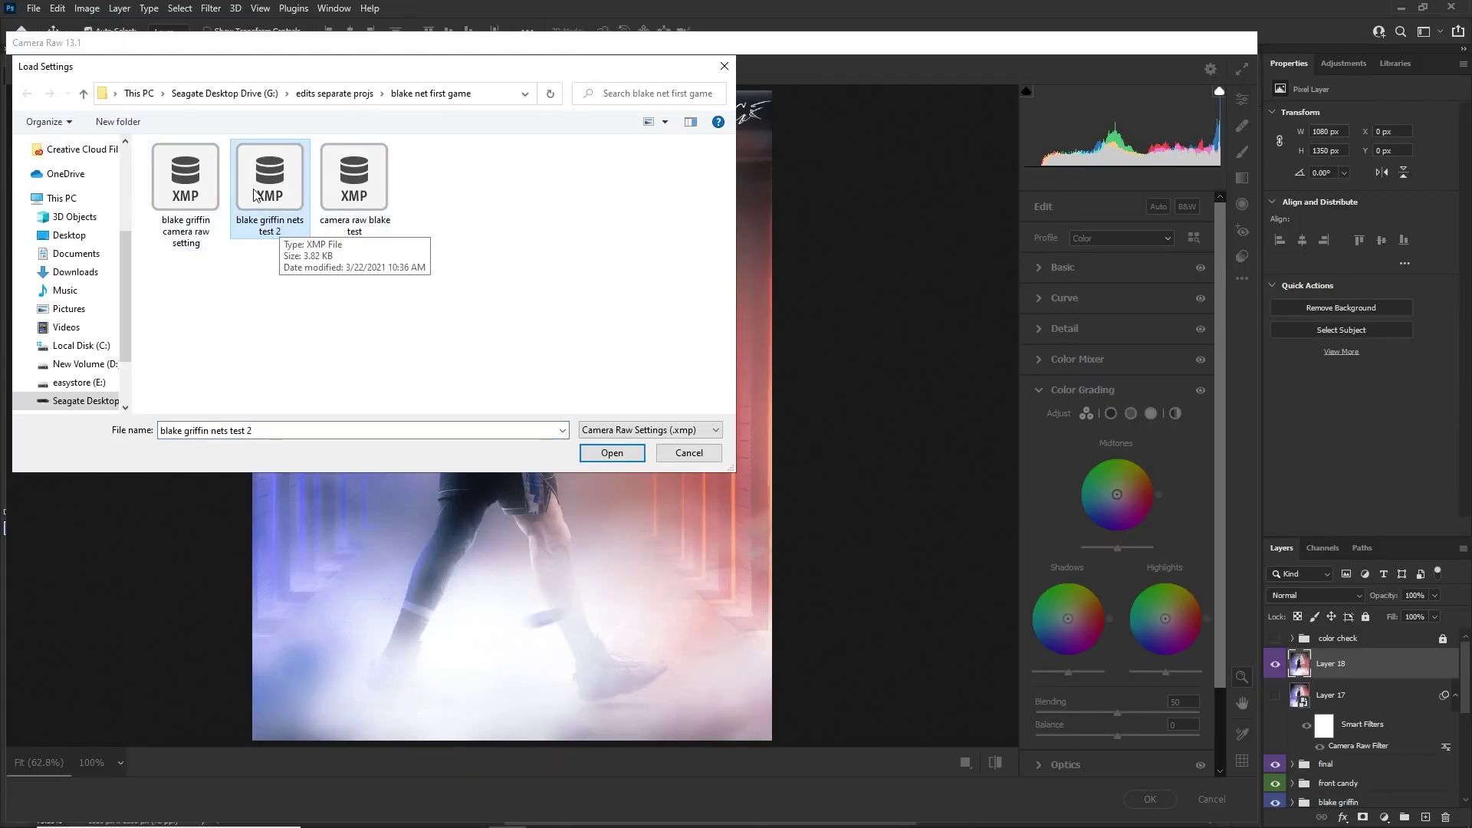
pyautogui.doubleClick(256, 194)
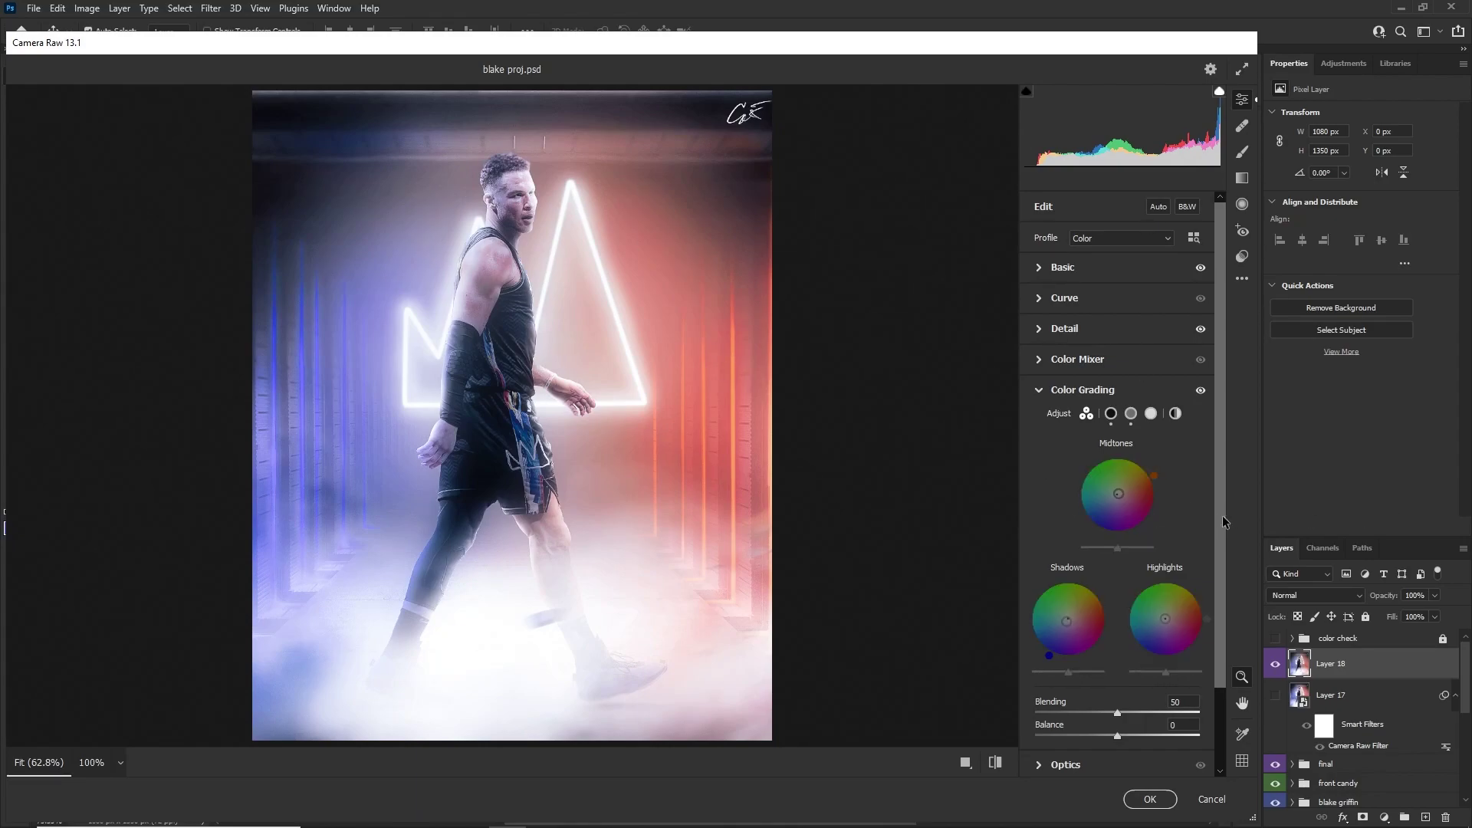
pyautogui.click(1150, 799)
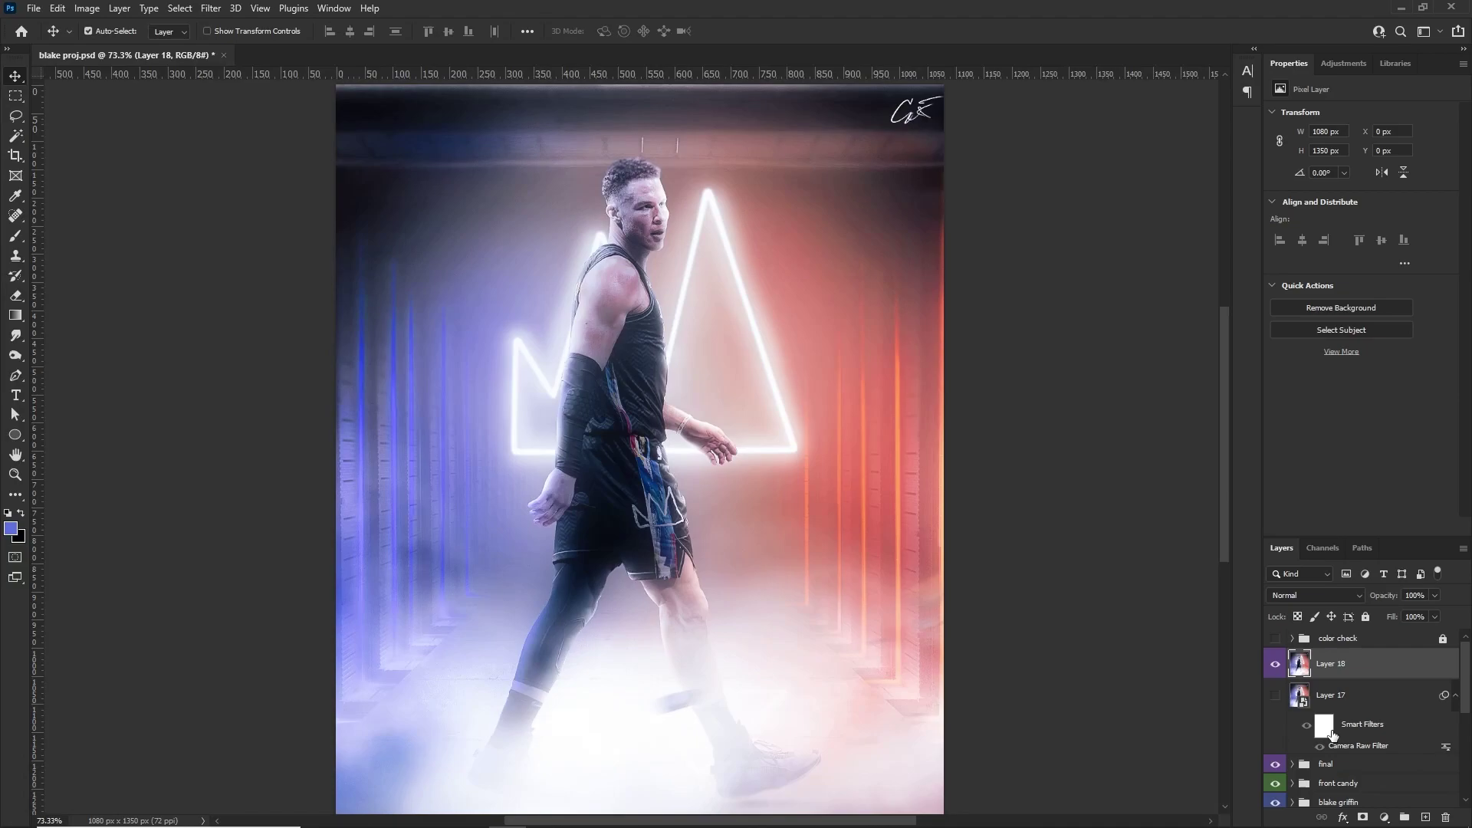
pyautogui.hotkey('ctrl', '-')
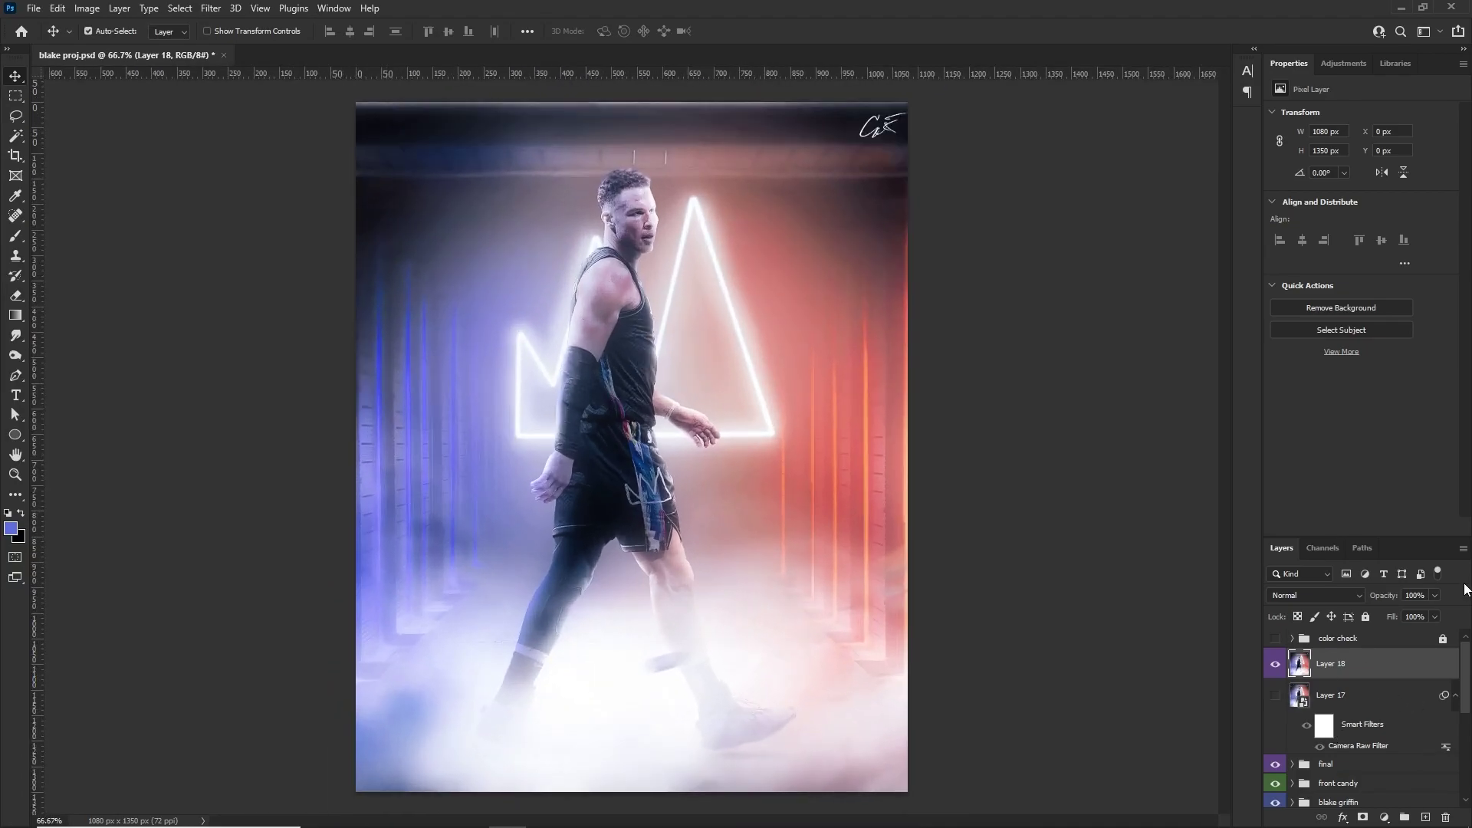